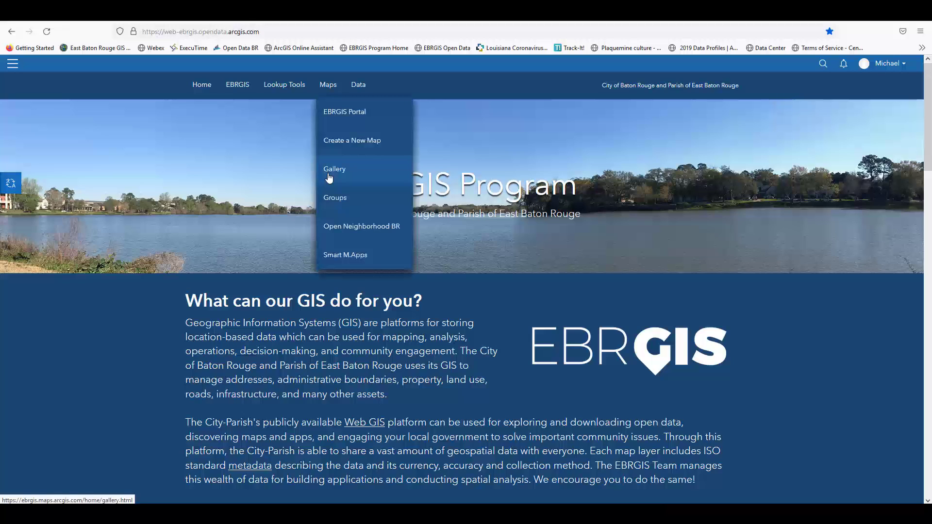
click(329, 178)
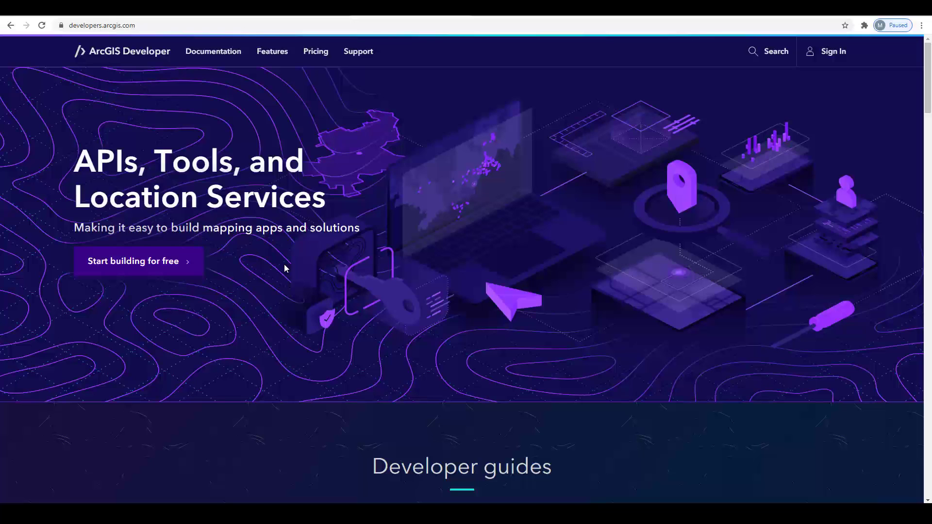
click(177, 266)
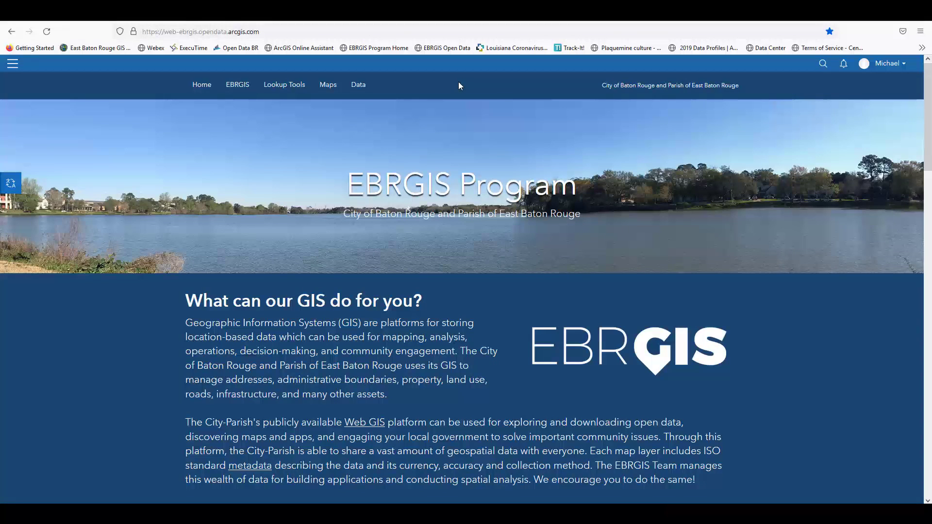
- Create a new map from the EBRGIS Program site and start a search for layers in ArcGIS Online
click(322, 86)
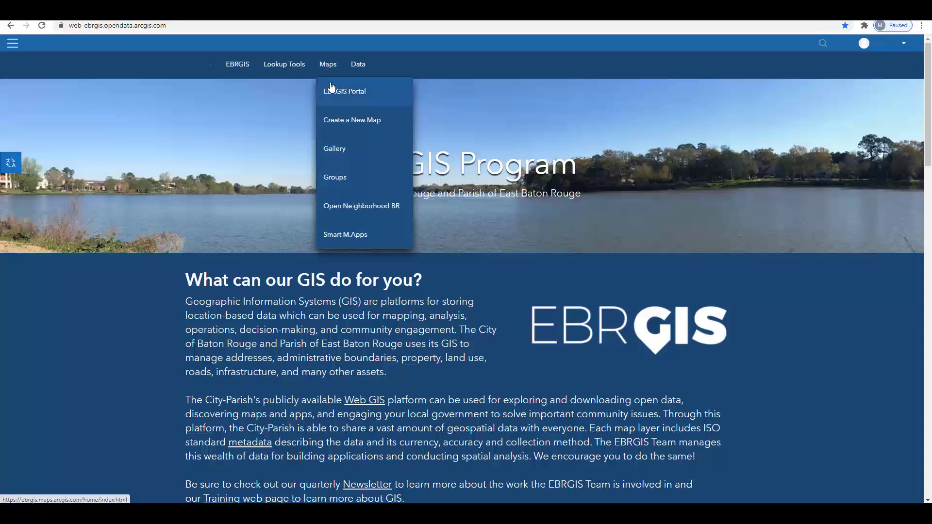
click(342, 123)
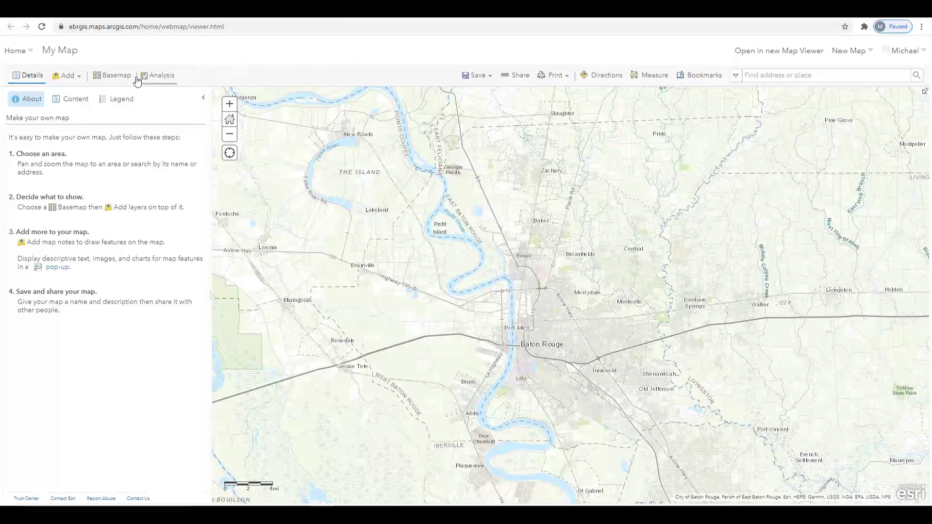
click(69, 81)
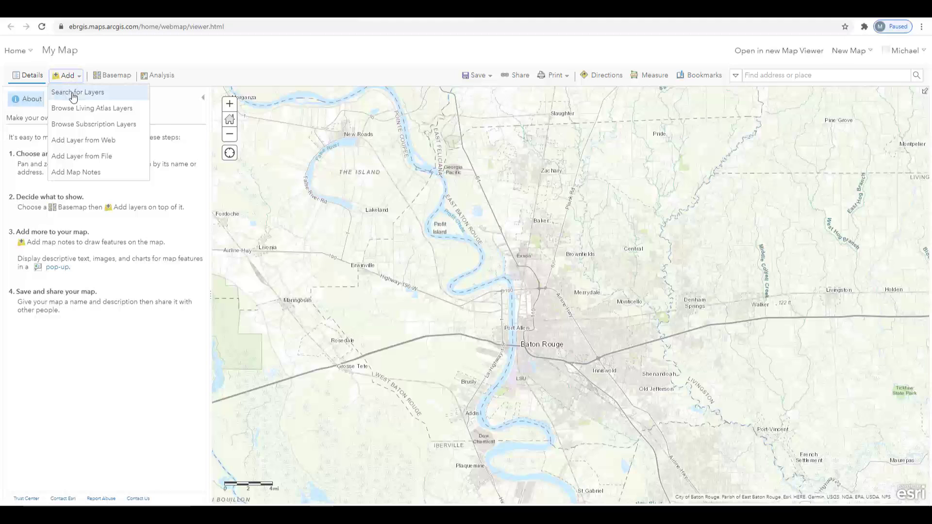
click(73, 97)
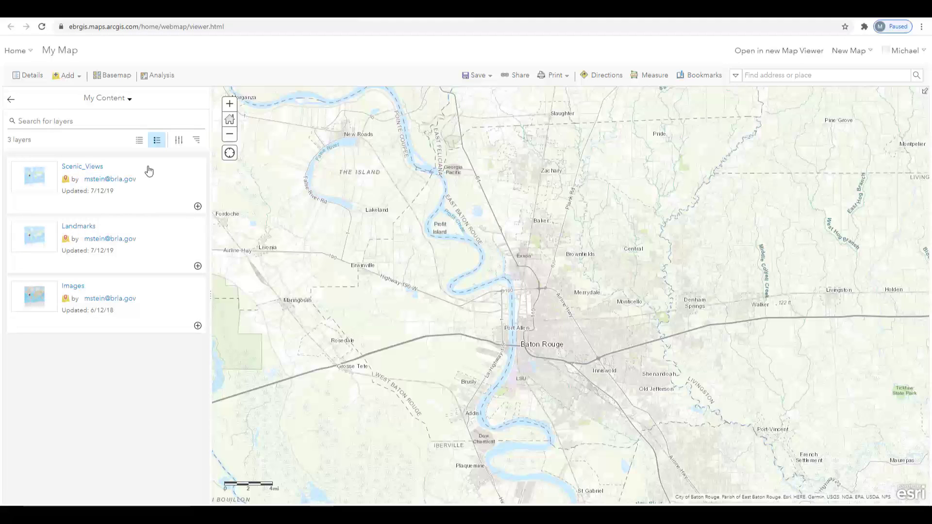
click(129, 99)
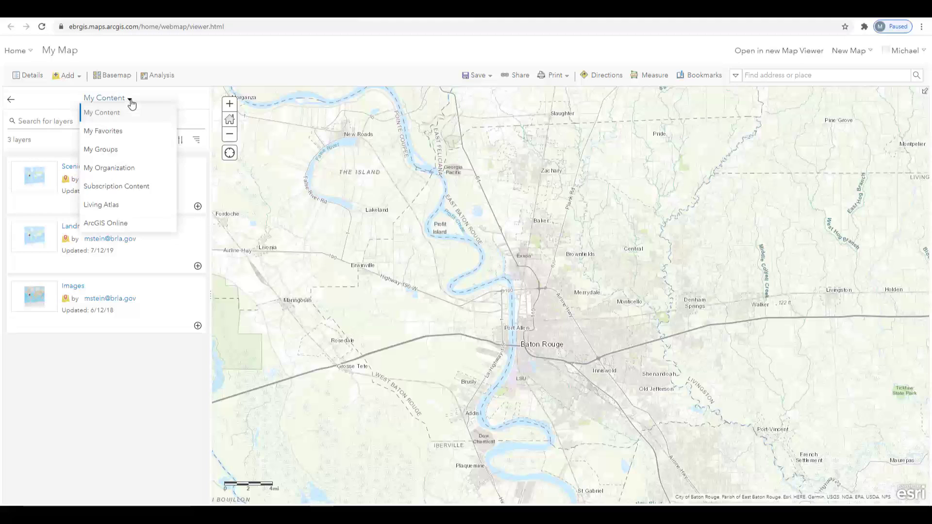
click(125, 222)
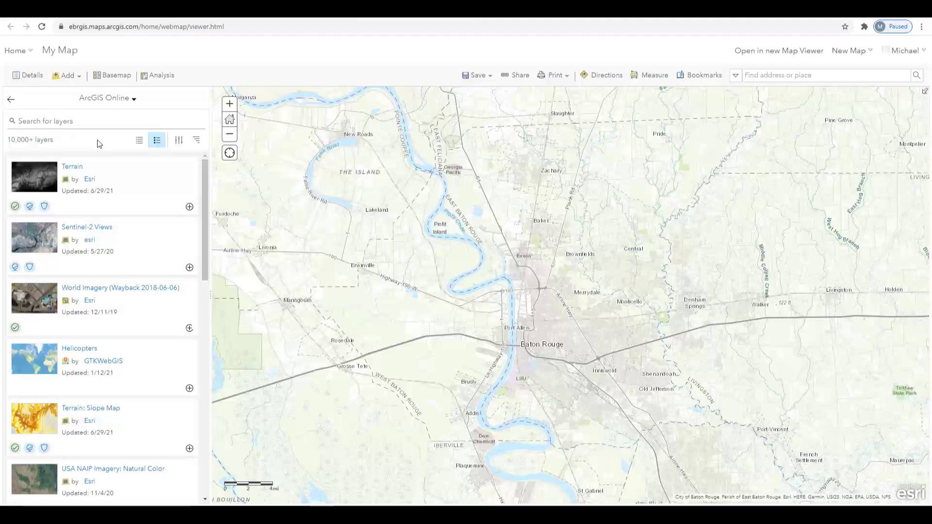
- Filter the layer search to content within the map area with Authoritative status
click(179, 143)
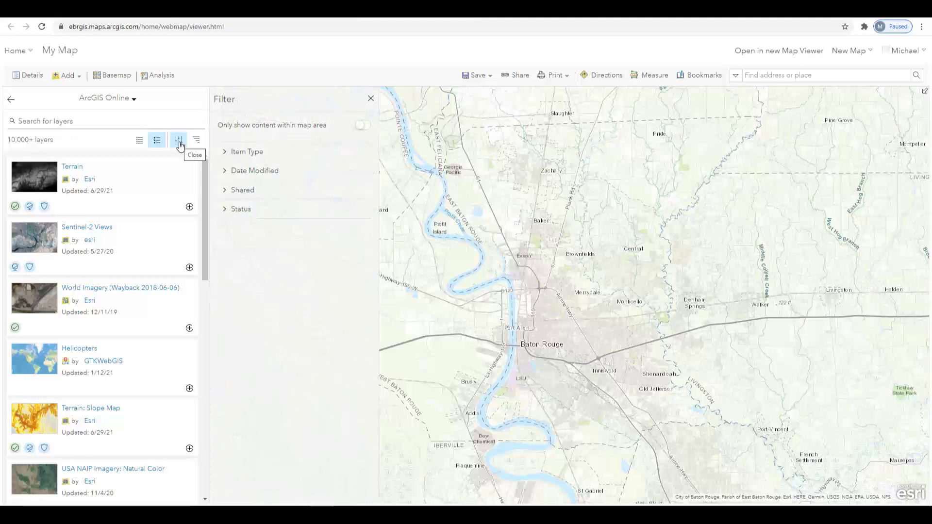
click(361, 127)
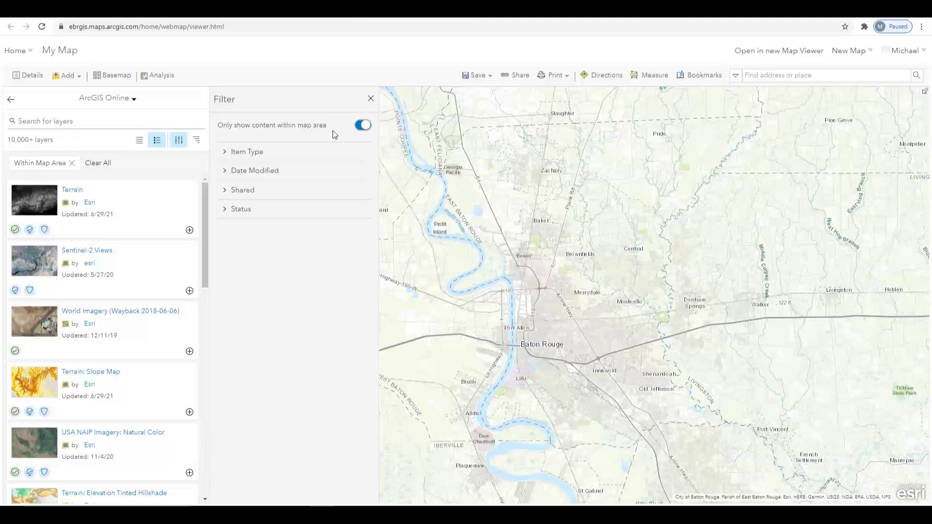
scroll(564, 319, up, 1)
click(284, 214)
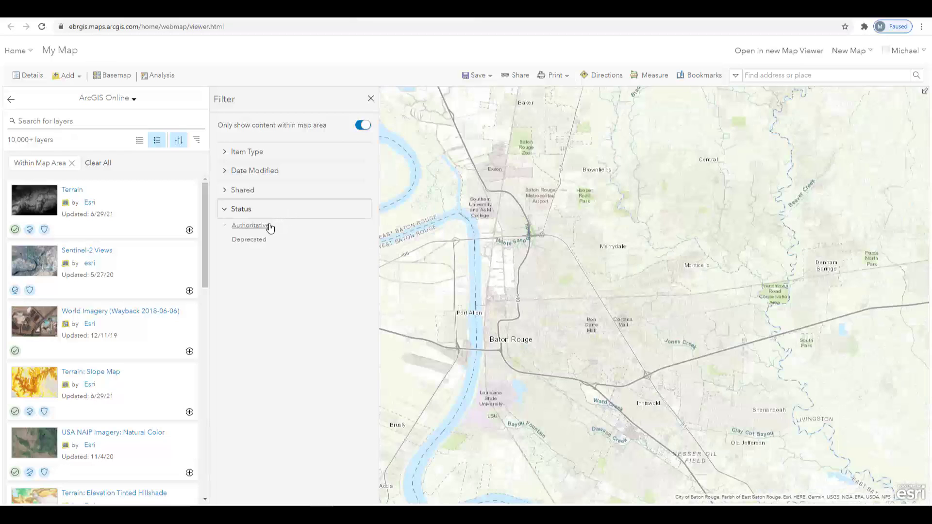
click(270, 226)
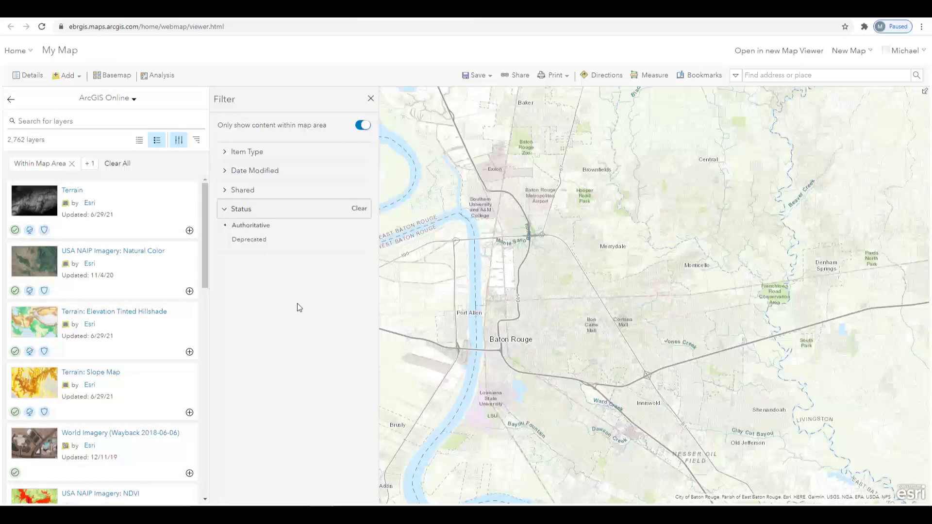
- Search for "Tax Parcel", add the Tax Parcel layer from East Baton Rouge GIS Map Portal, and show the map contents
click(54, 119)
text(Tax Parcel)
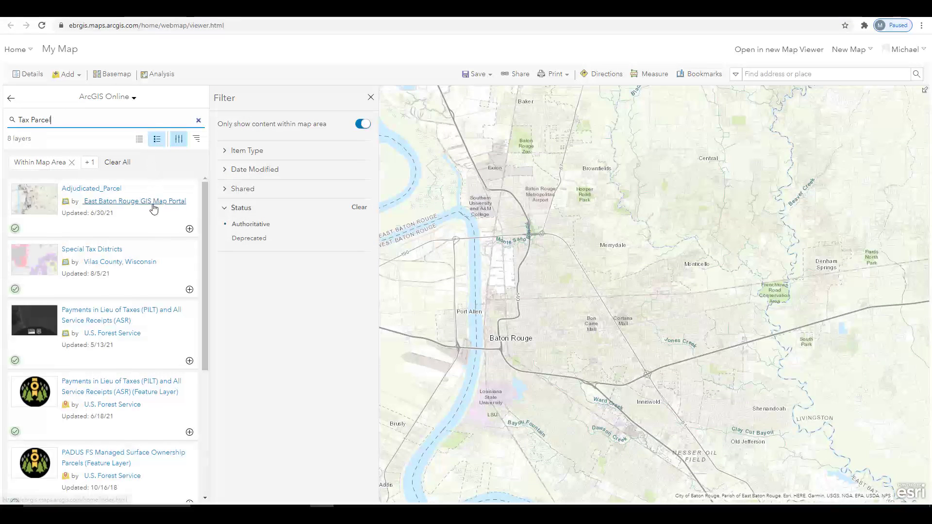
scroll(153, 209, down, 3)
scroll(154, 232, down, 1)
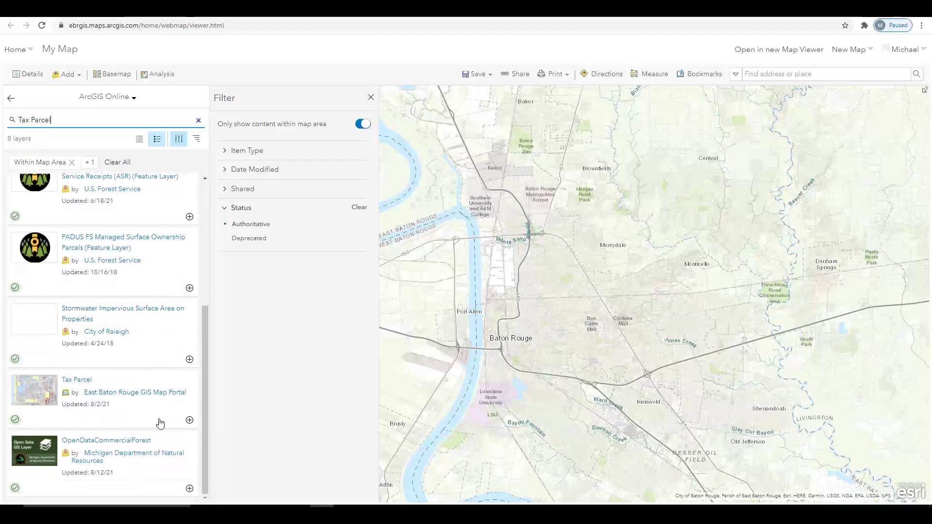
click(189, 421)
click(12, 98)
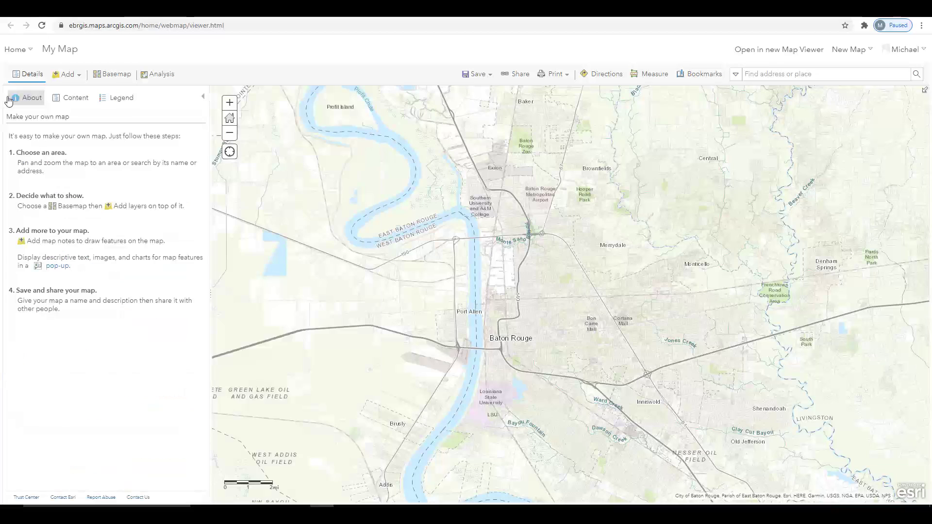
click(61, 103)
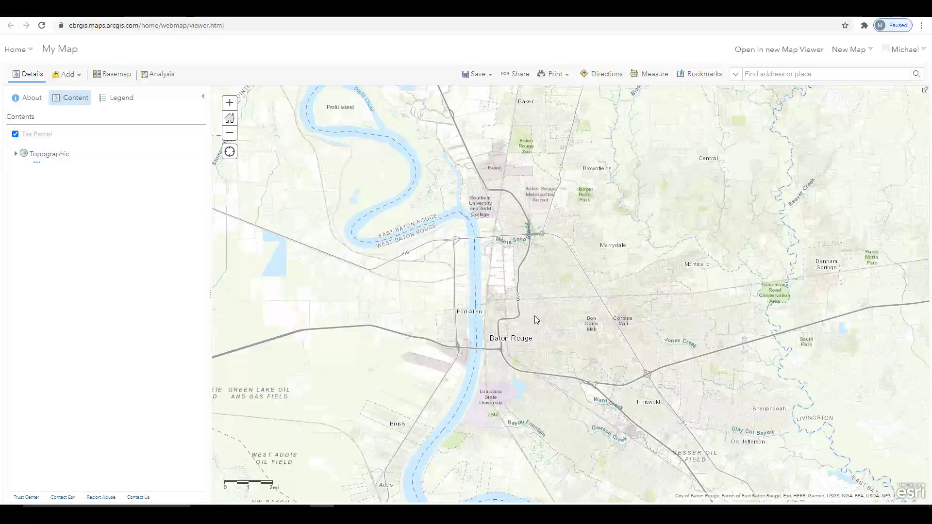
- Examine the parcels at street level with the Tax Parcel legend, then return to the map contents
scroll(496, 362, up, 5)
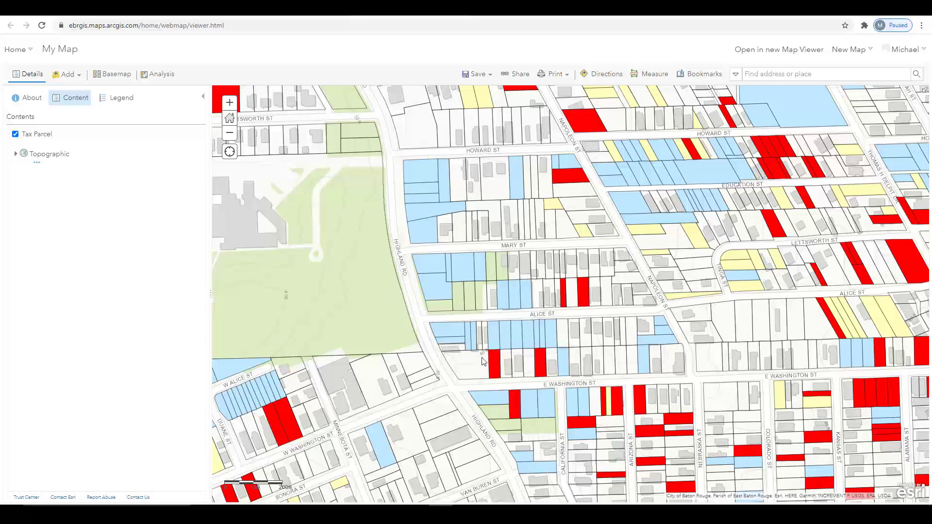
click(125, 101)
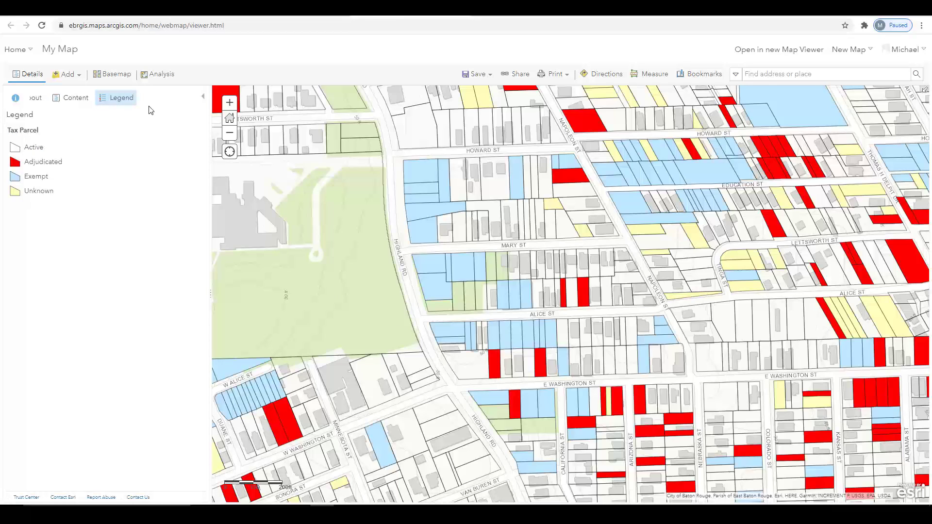
click(79, 99)
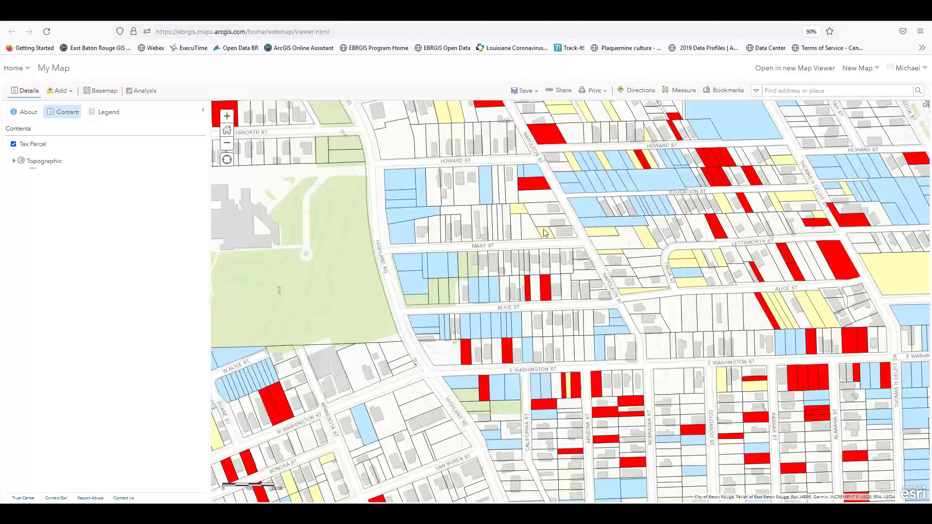
- Define a filter expression for the Tax Parcel layer: Subdivision is TARA
click(57, 152)
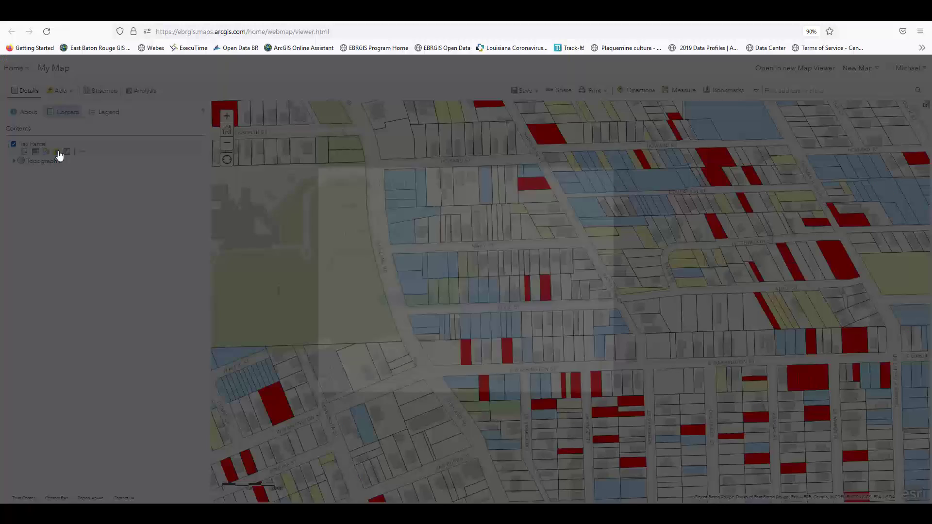
click(398, 253)
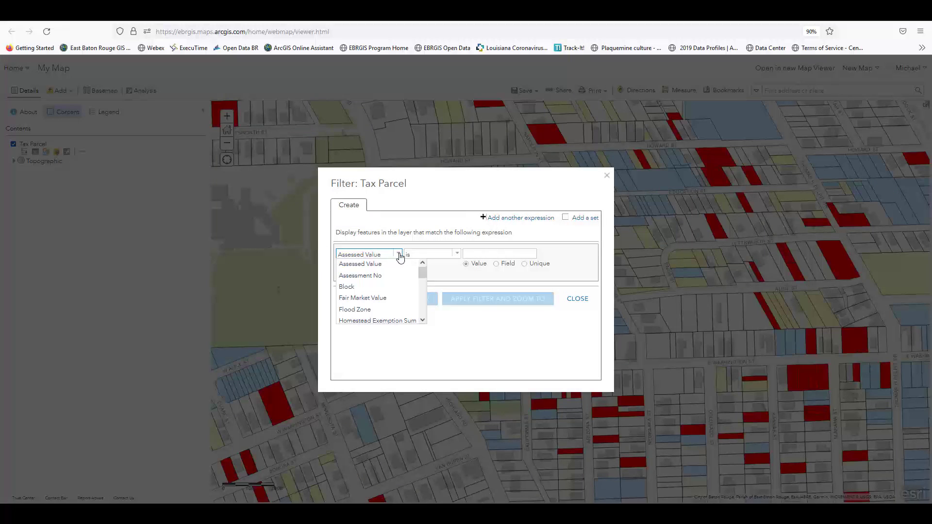
scroll(402, 272, down, 3)
scroll(403, 273, down, 2)
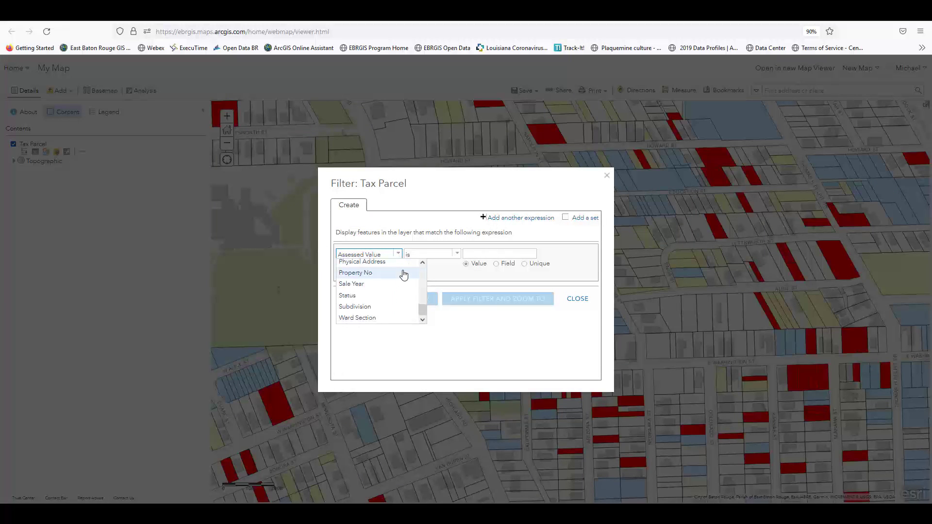
click(386, 307)
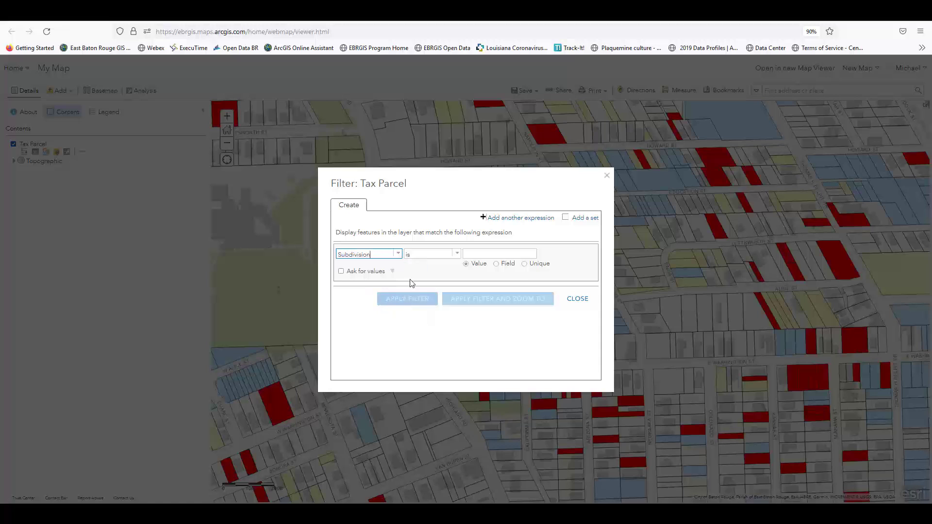
click(456, 254)
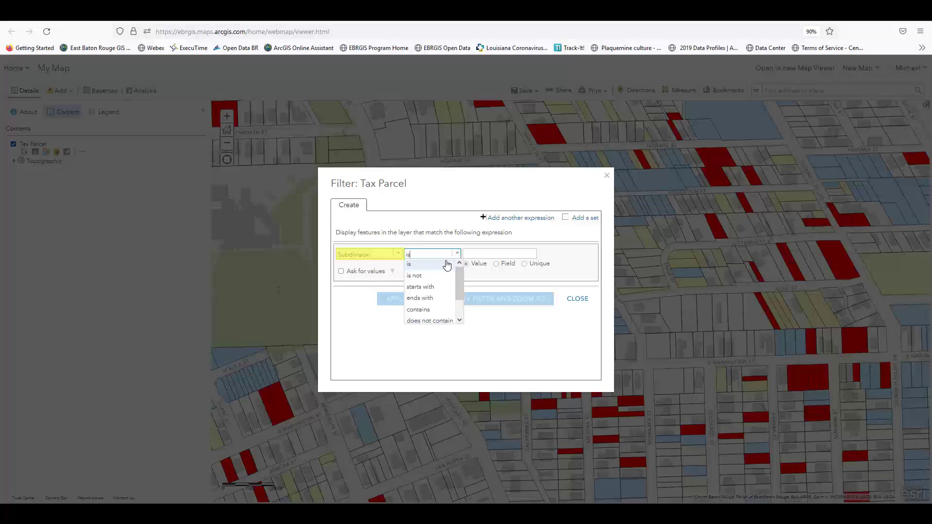
click(446, 264)
click(476, 252)
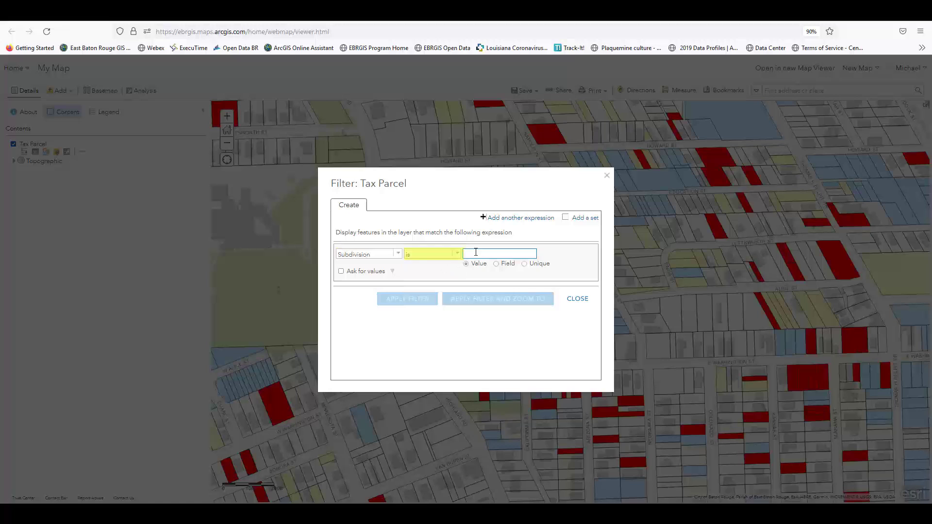
text(TARA)
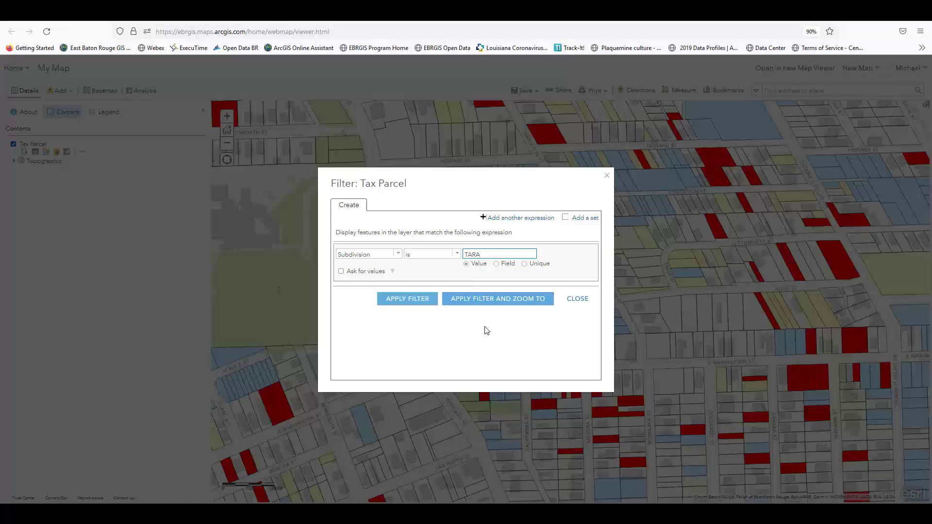
- Check the available filter operators, keep "is", and apply the filter while zooming to the matching parcels
click(456, 254)
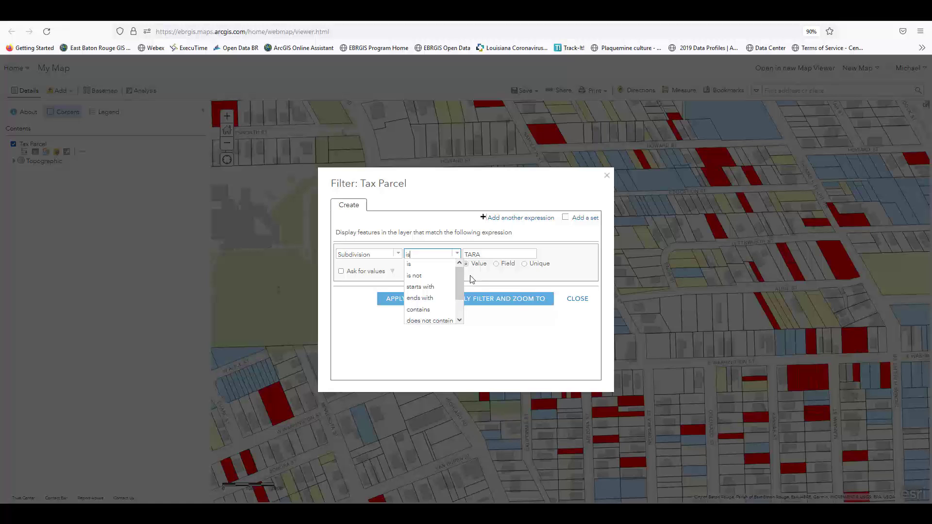
click(470, 279)
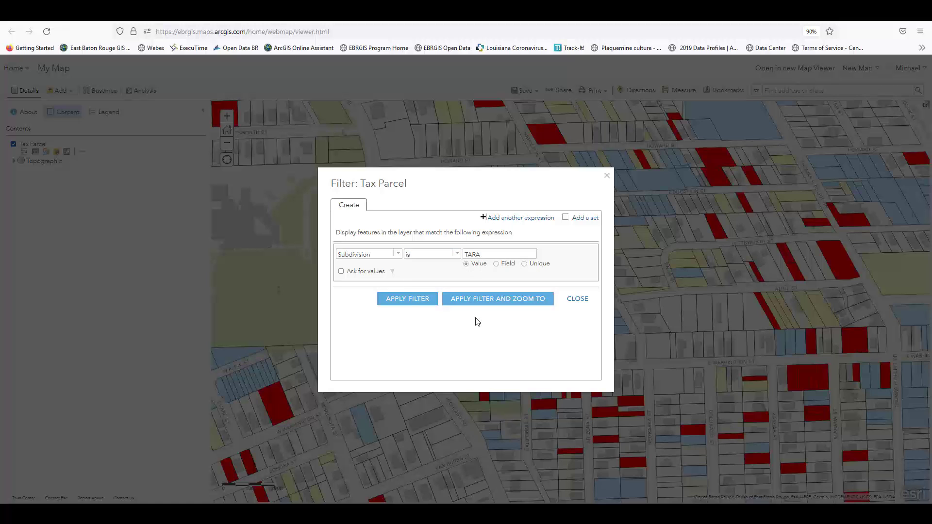
click(476, 300)
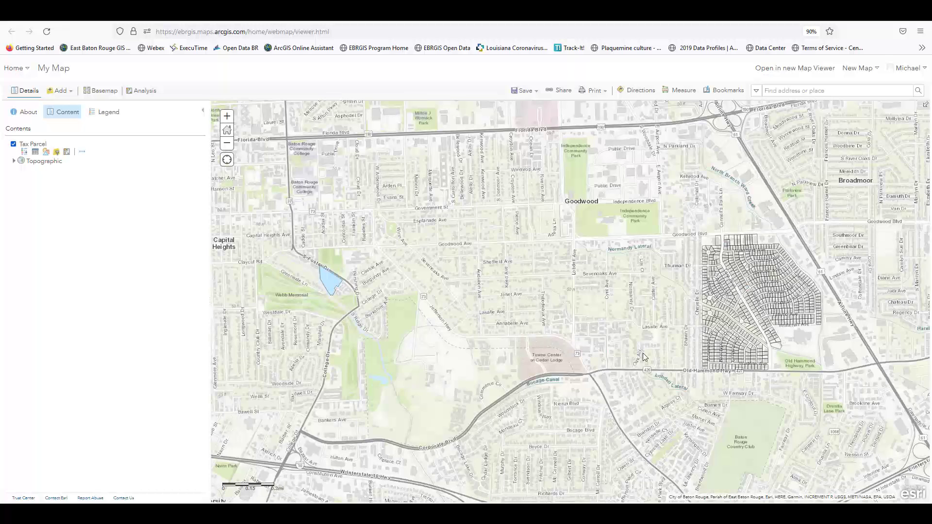
scroll(781, 321, up, 1)
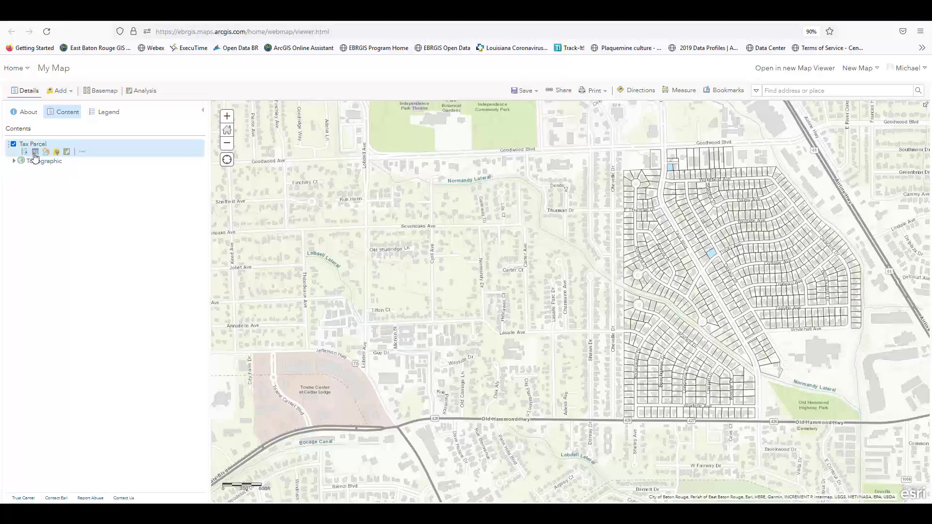
- Show the Tax Parcel attribute table and sort it ascending by Assessment No
click(34, 153)
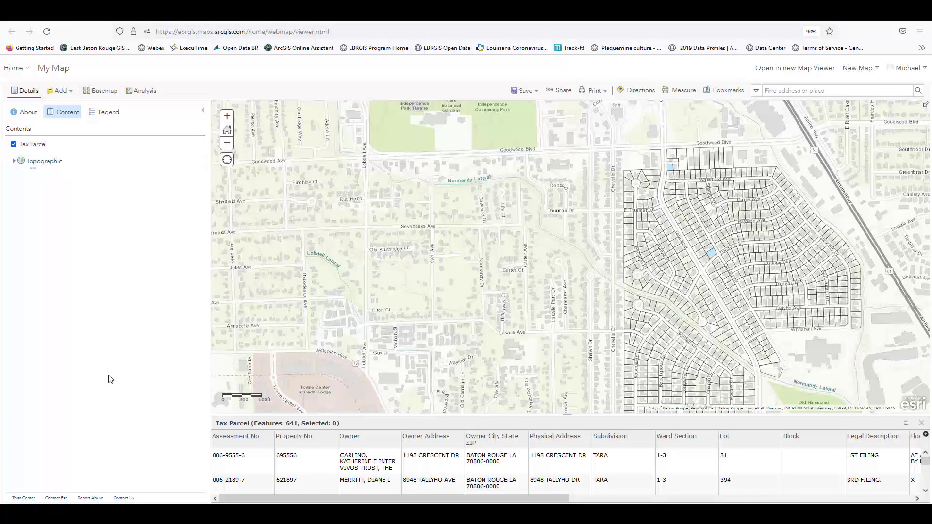
click(245, 442)
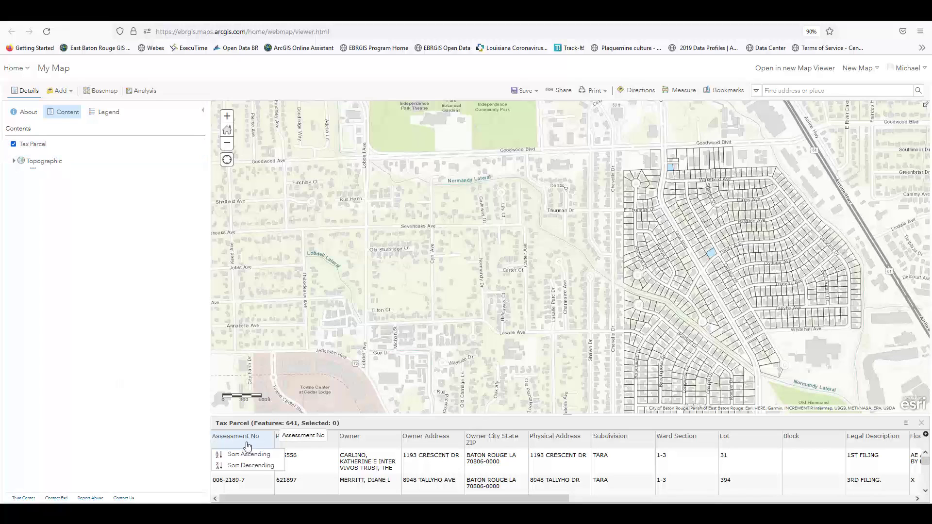
click(247, 453)
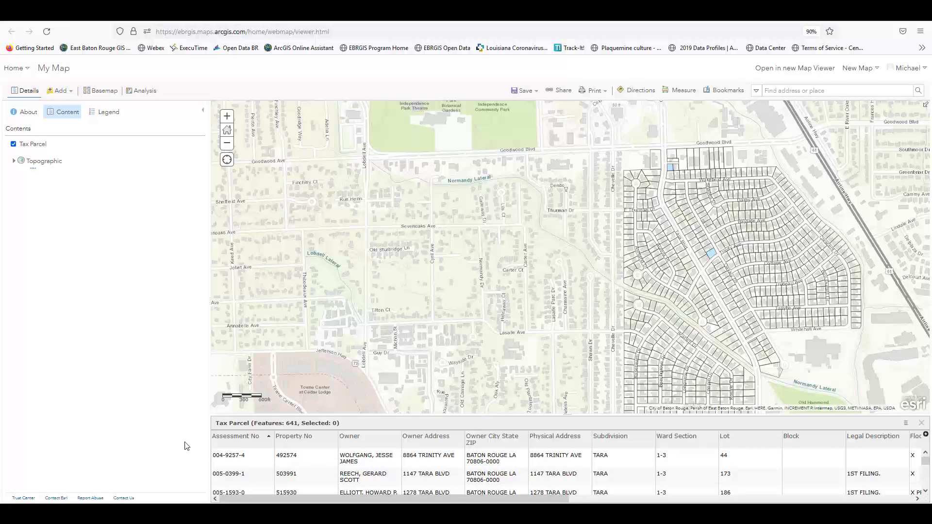
- Select the first two parcel records in the attribute table and center the map on the selection
click(238, 455)
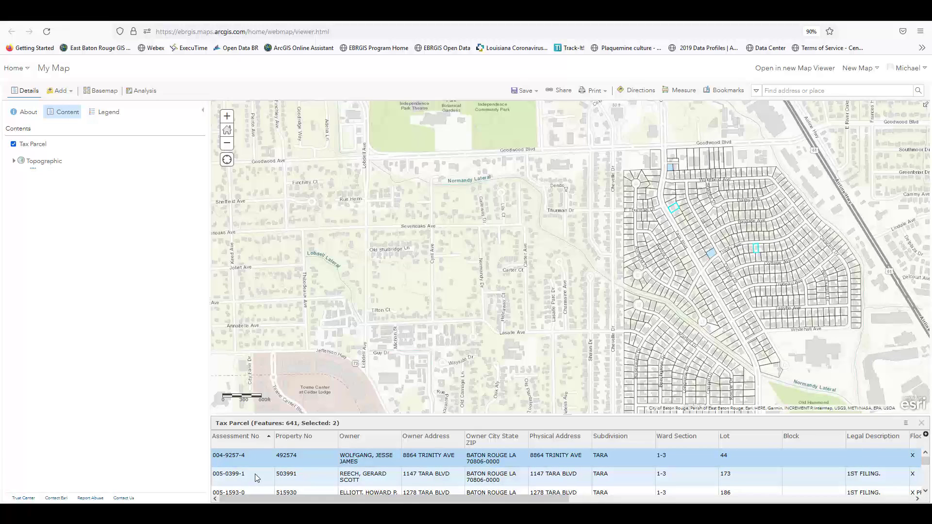
click(905, 423)
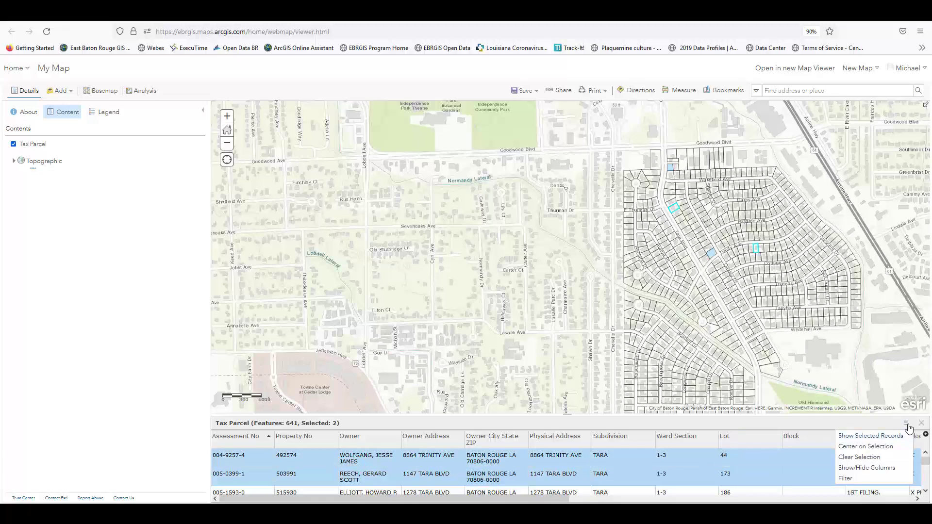
click(883, 446)
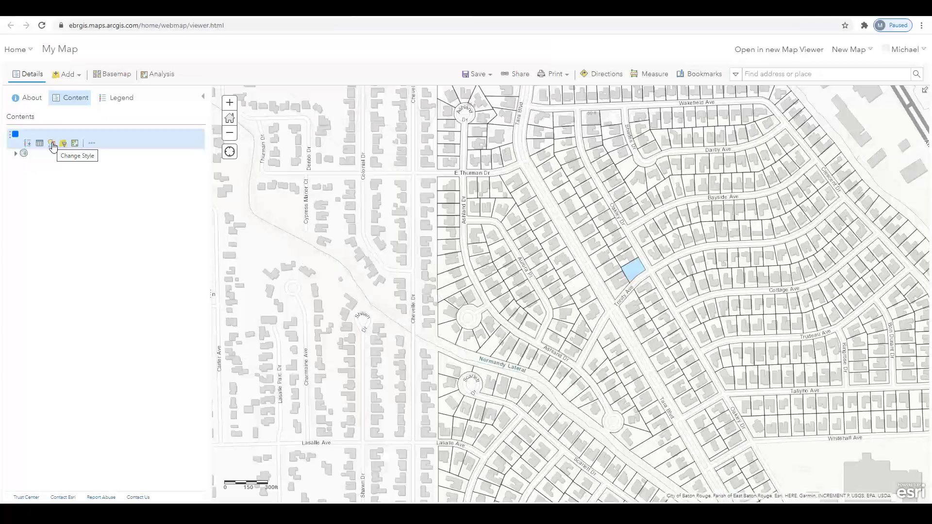
- Change the Tax Parcel layer's style to show the Assessed Value attribute by Counts and Amounts (Color)
click(53, 144)
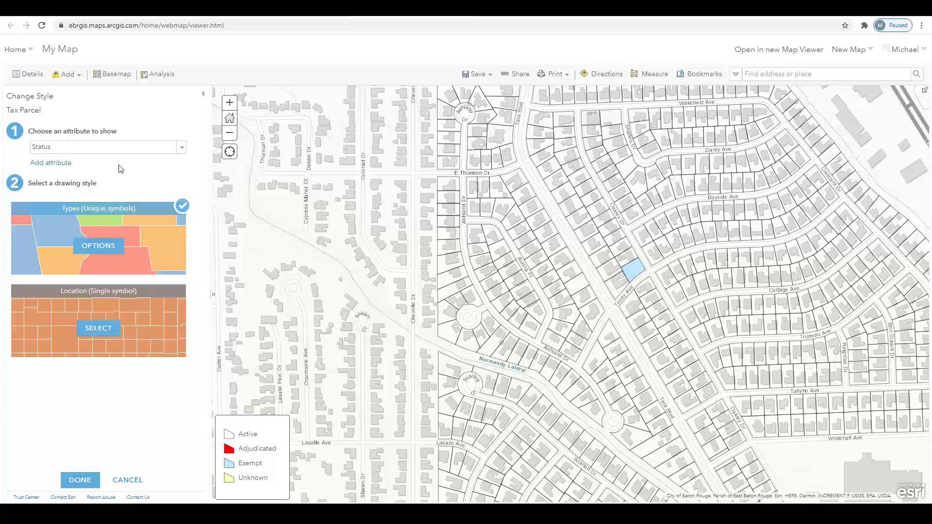
click(181, 150)
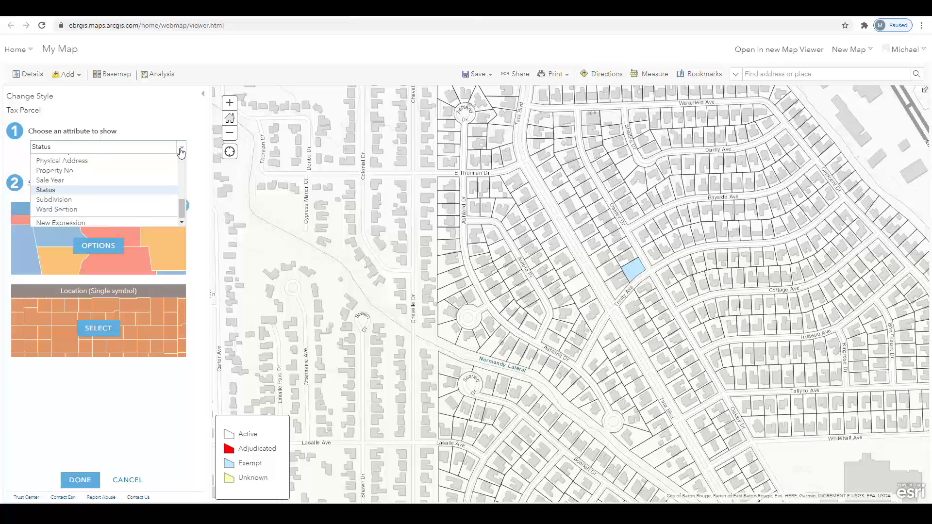
scroll(172, 176, up, 5)
click(172, 171)
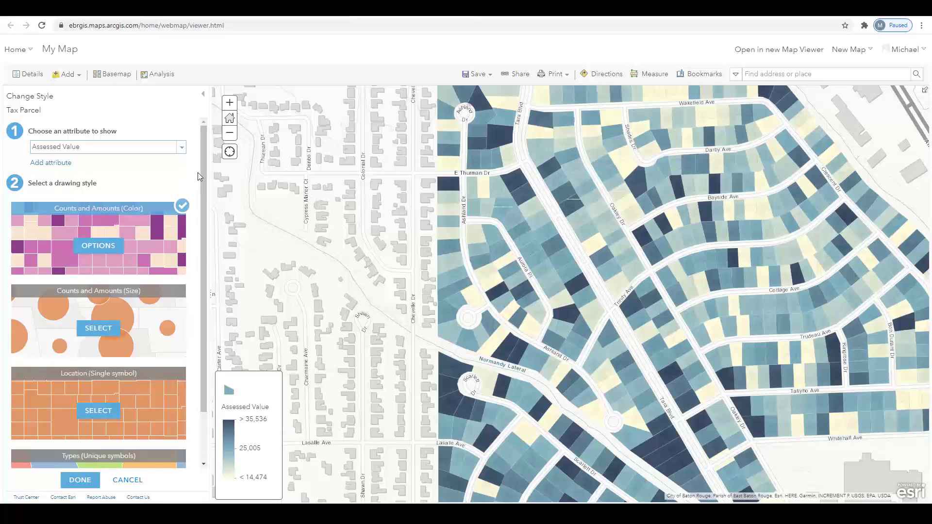
- Check the fill color ramps available for the Assessed Value style and keep the current one
click(97, 245)
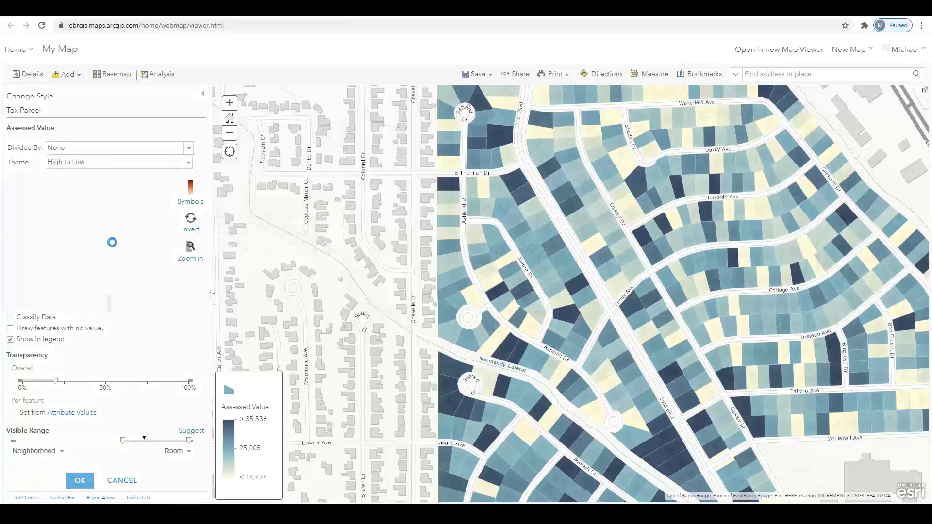
click(191, 194)
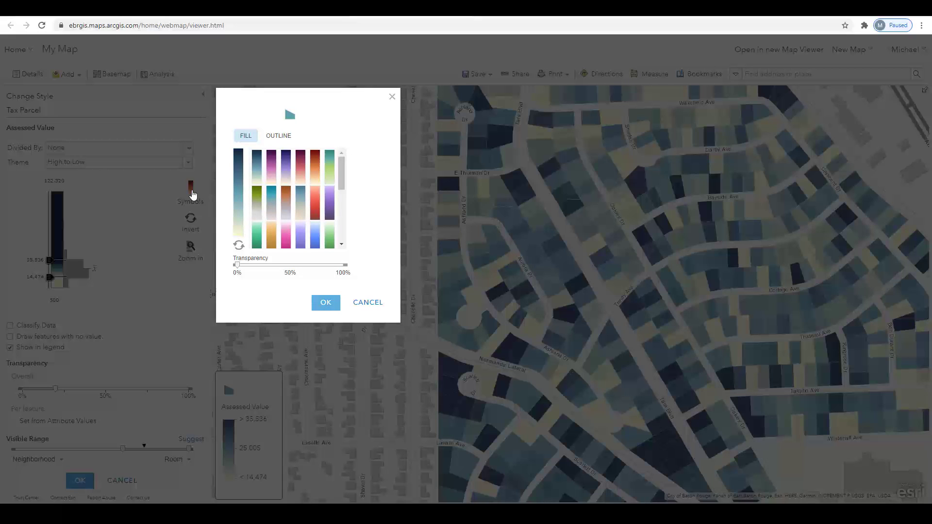
click(324, 307)
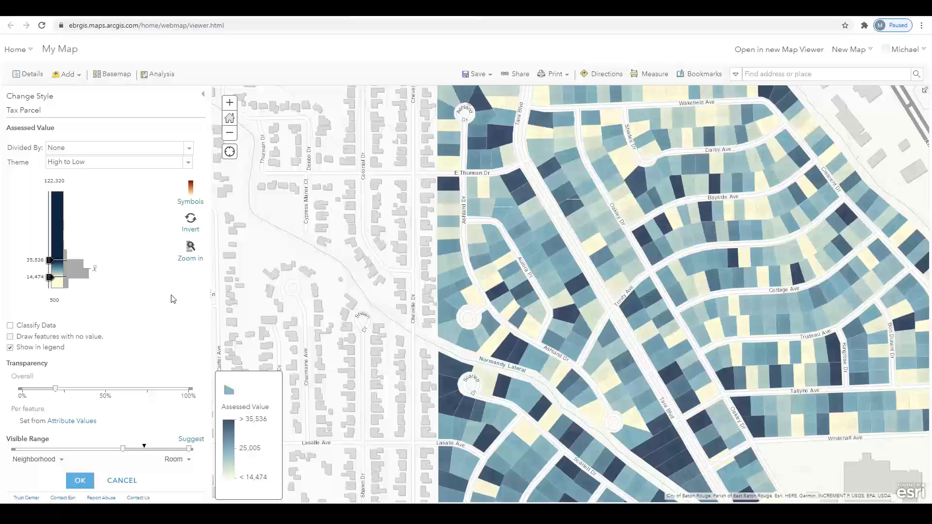
- Classify the Assessed Value data using Natural Breaks with 4 classes and apply the new style
click(10, 326)
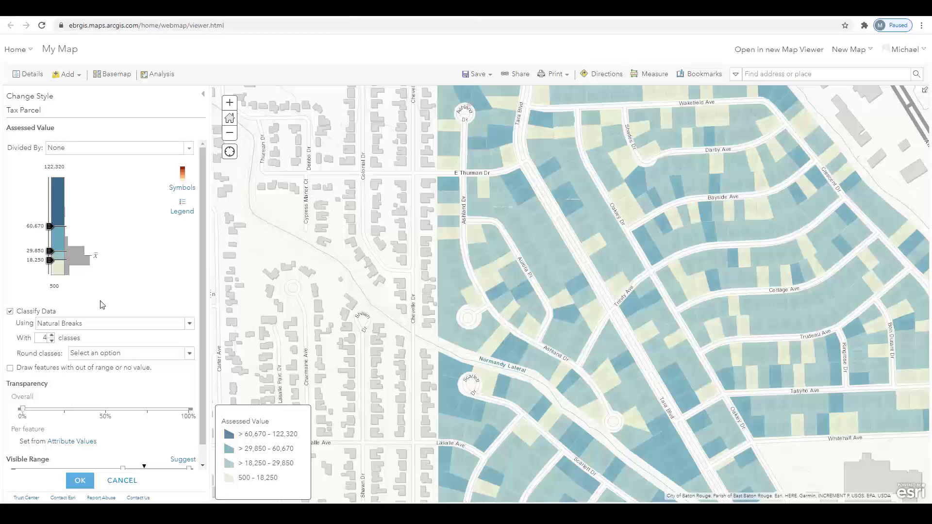
click(73, 481)
click(72, 480)
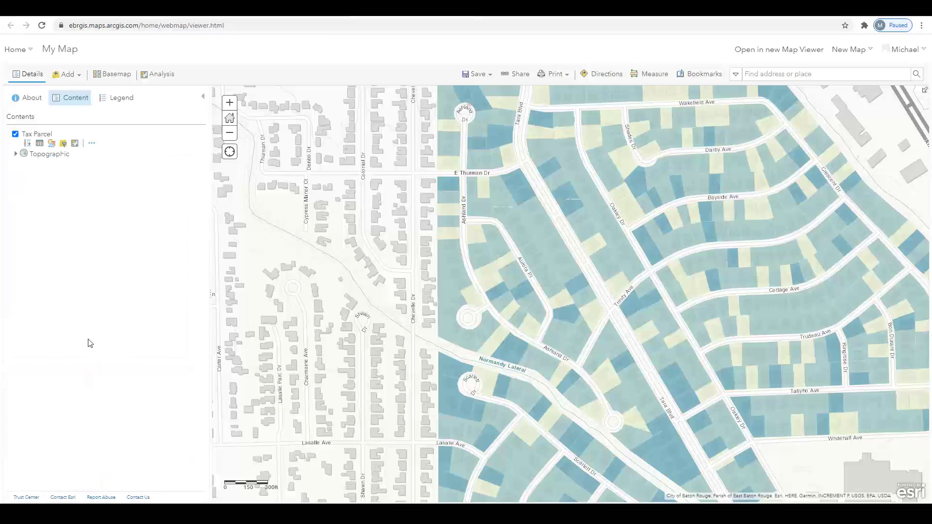
- Review the Tax Parcel layer's pop-up configuration, return to the contents and show the layer's further options
click(92, 147)
click(125, 278)
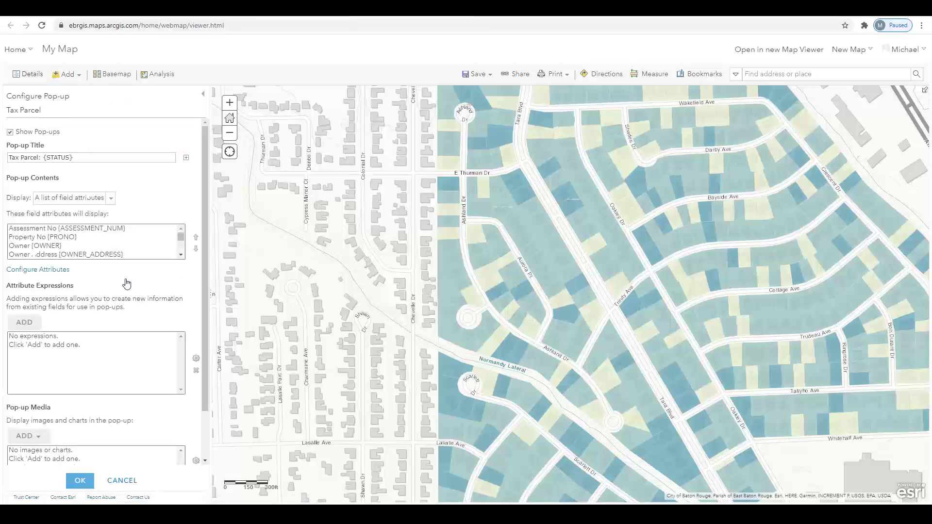
click(522, 296)
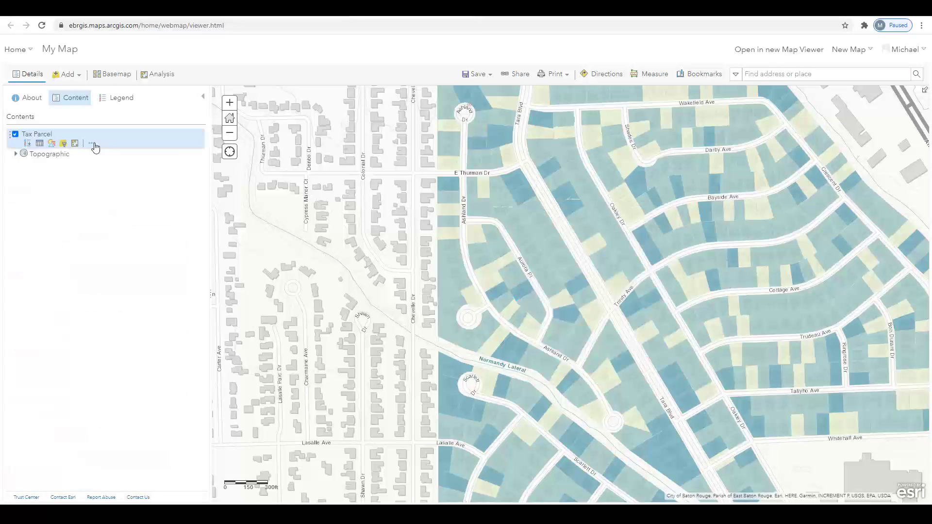
click(92, 144)
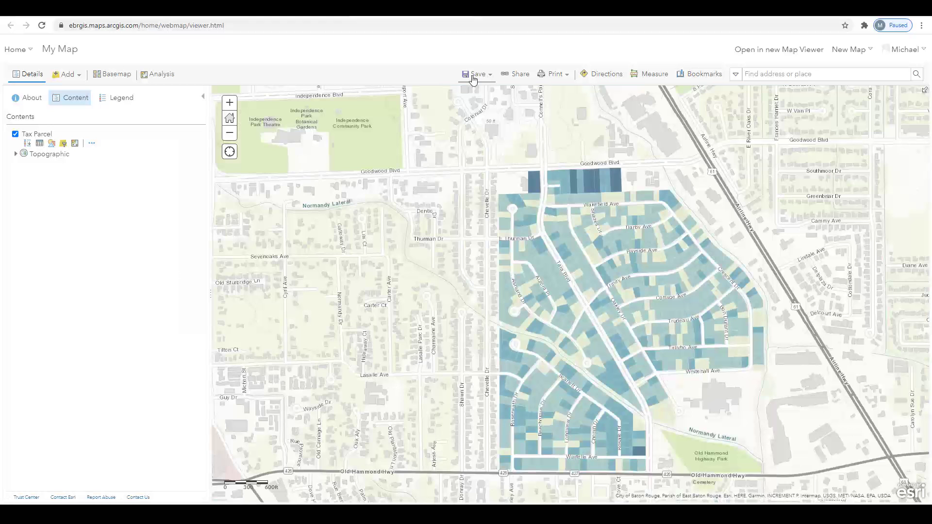
- Save the map as "Tara Tax Parcels" with tags Tara, Tax, Parcels and summary "A map of all tax parcels in the Tara subdivision."
click(471, 75)
click(473, 90)
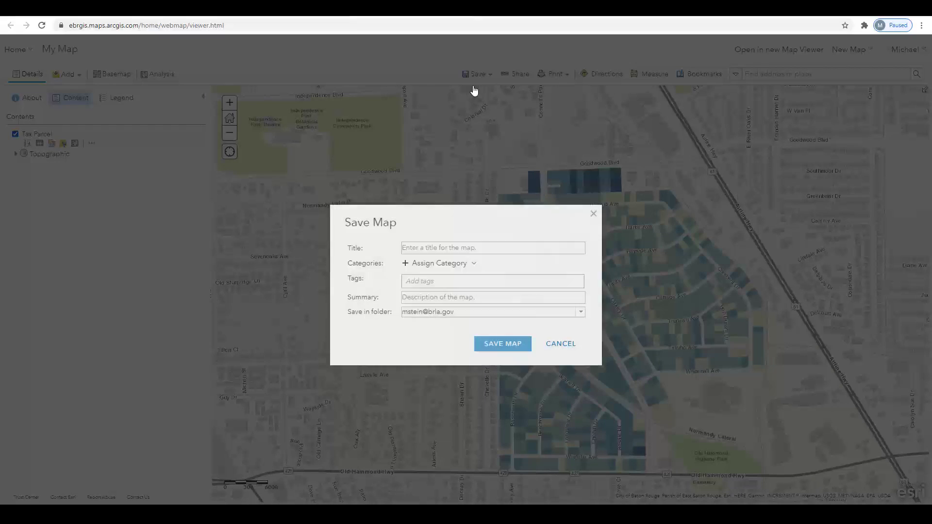
text(Tara Tax Parcels)
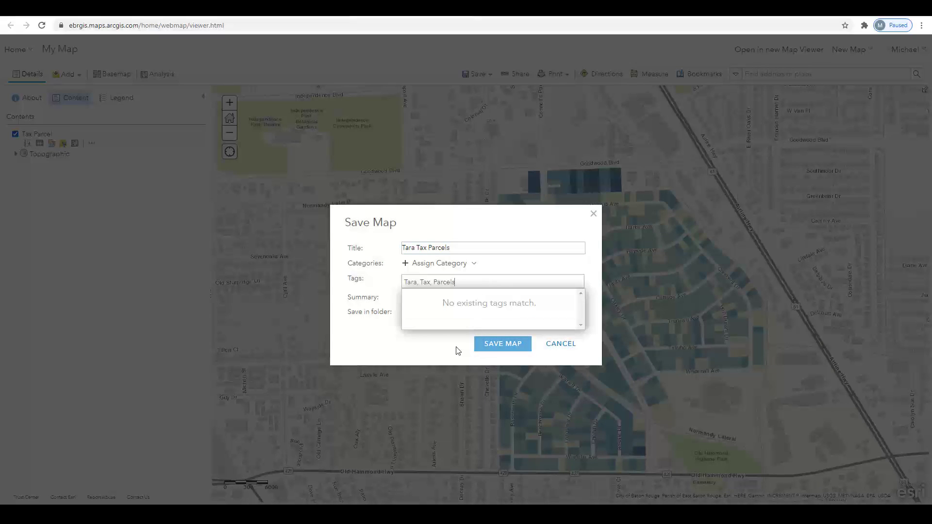
click(456, 347)
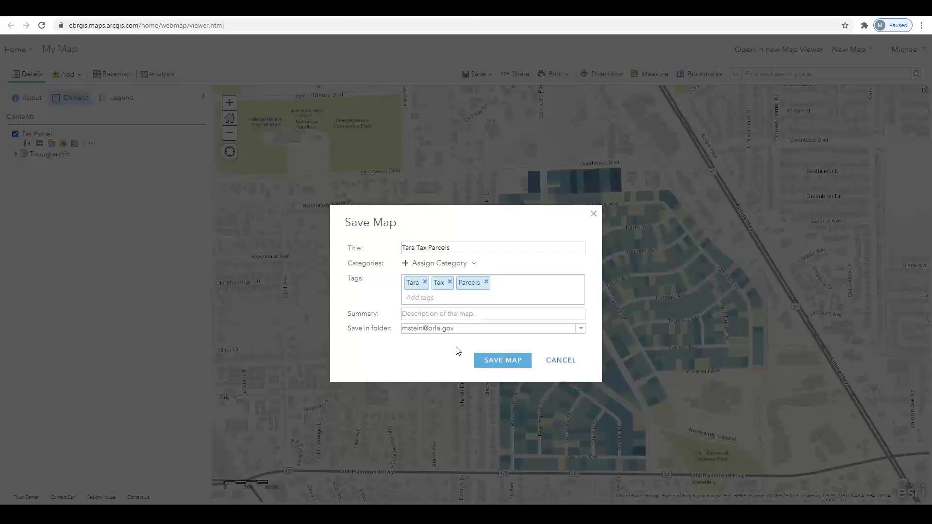
click(453, 313)
text(A map of all tax parcels in the Tara subdivision.)
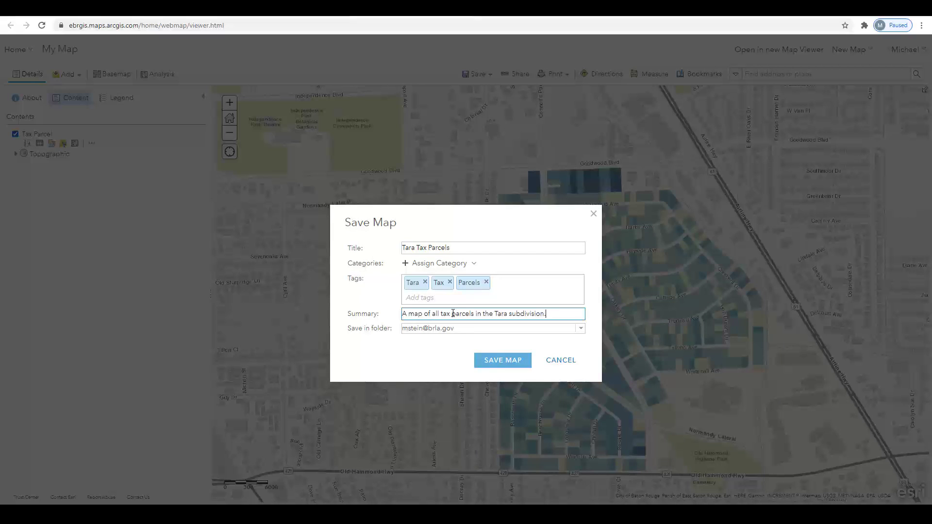
click(493, 360)
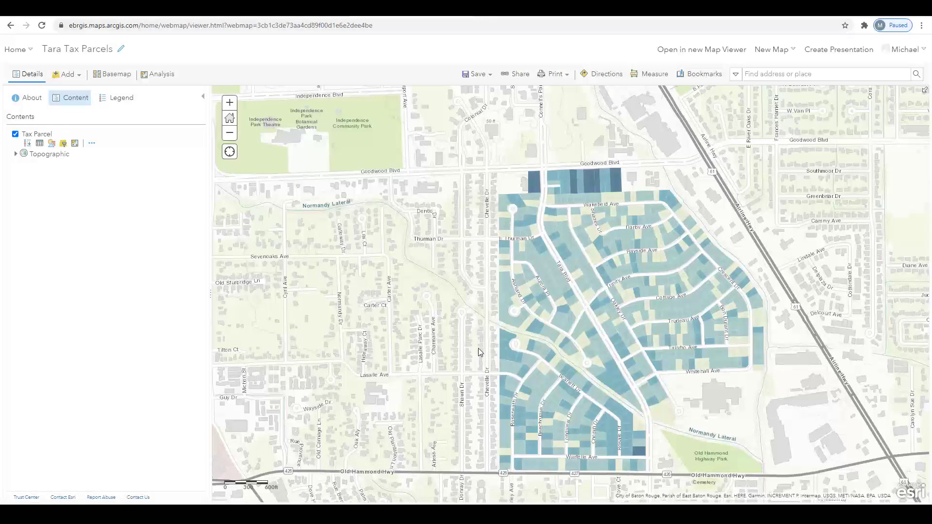
- Share the saved Tara Tax Parcels map with Everyone (public)
click(28, 49)
click(73, 167)
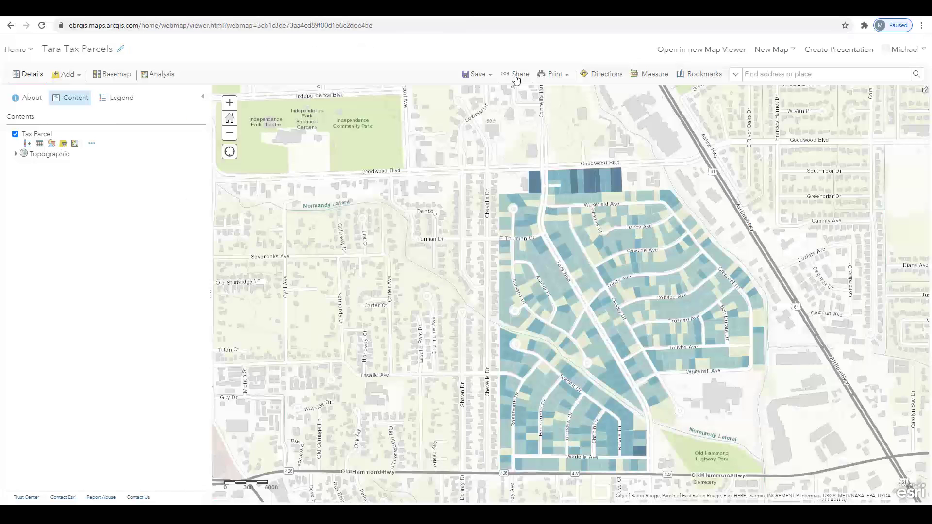
click(514, 75)
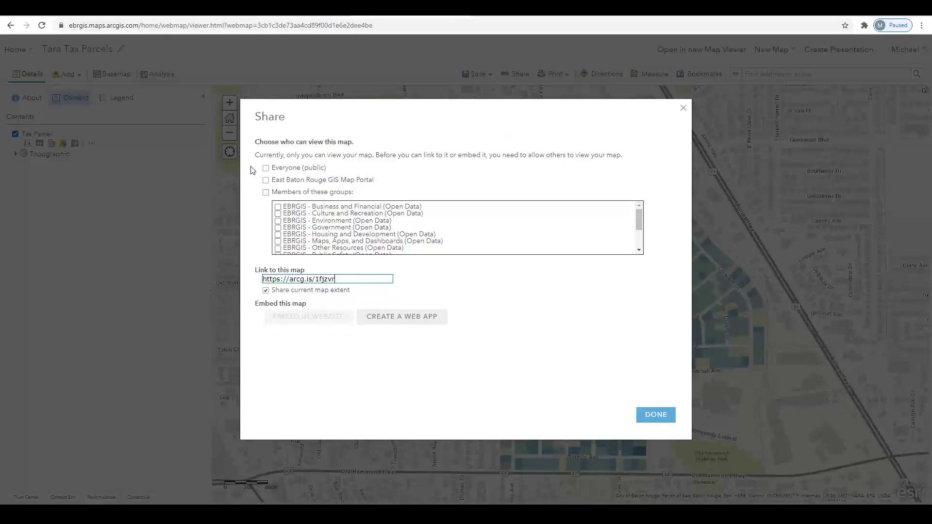
click(266, 168)
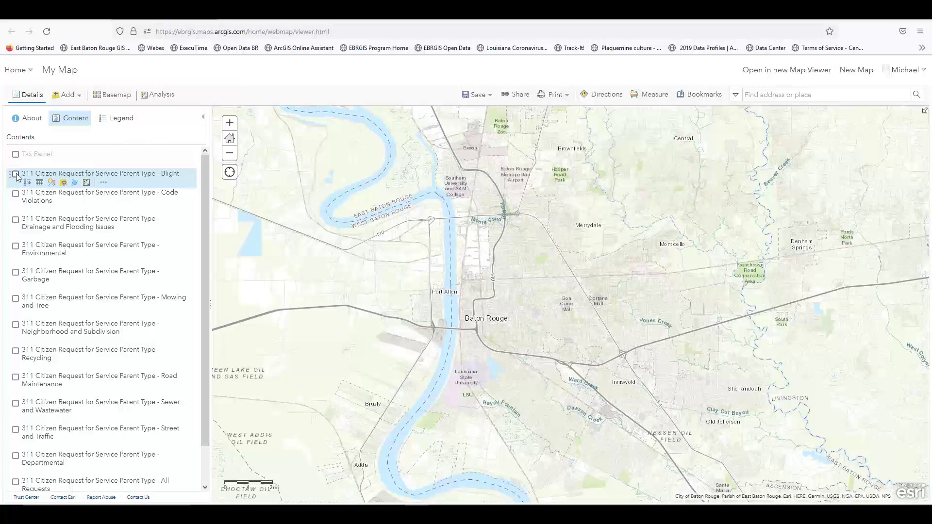
- Turn on the 311 Citizen Request layers one after another, from Blight through Street and Traffic
click(16, 174)
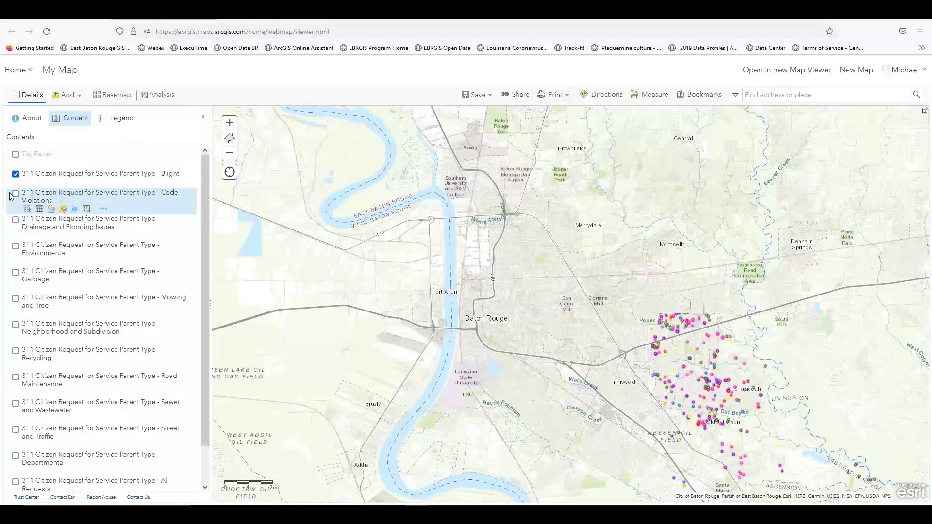
click(15, 193)
click(15, 220)
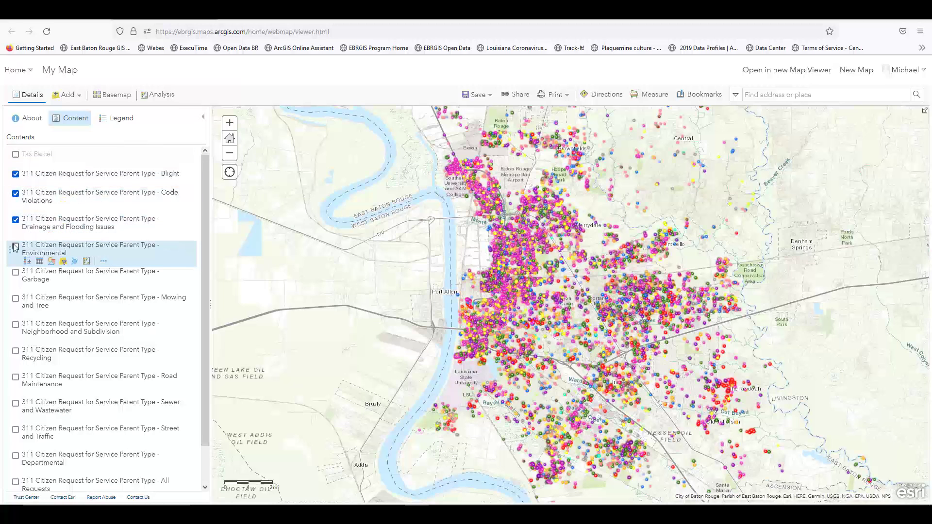
click(15, 246)
click(15, 272)
click(16, 299)
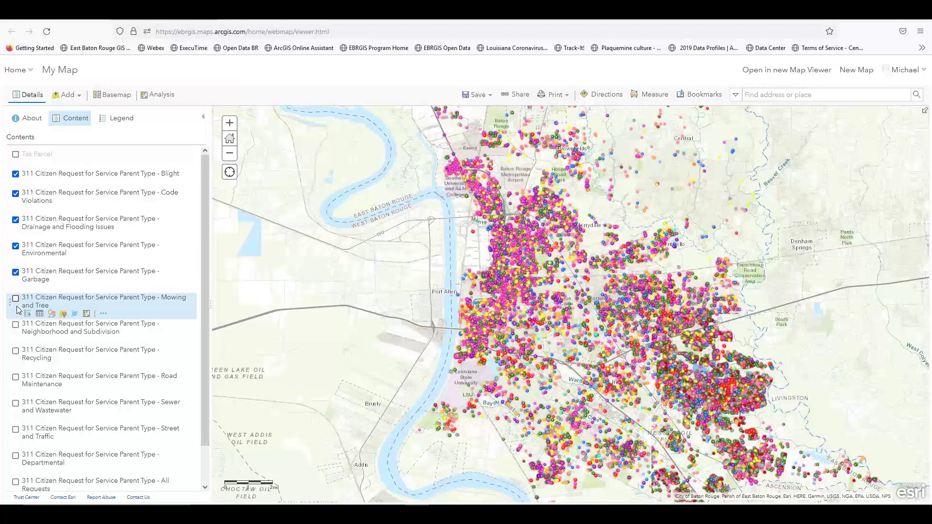
click(16, 325)
click(16, 352)
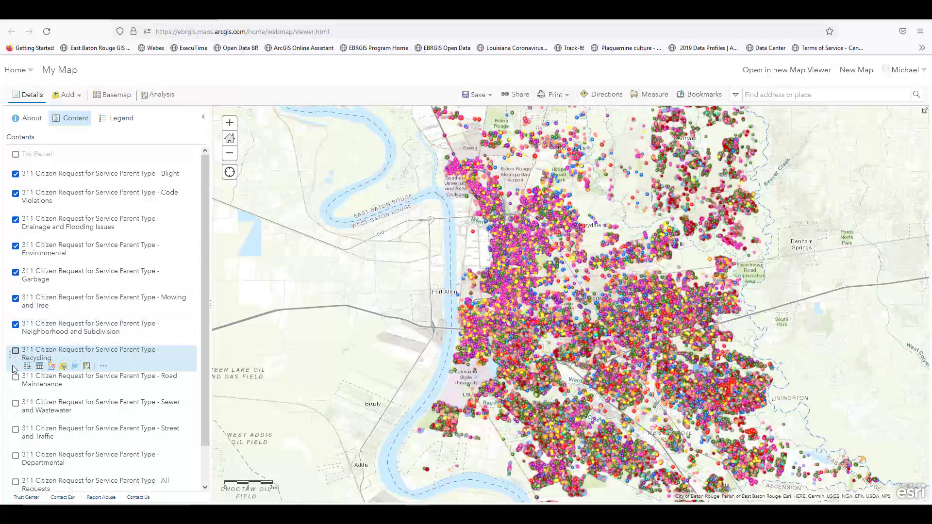
click(15, 378)
click(16, 404)
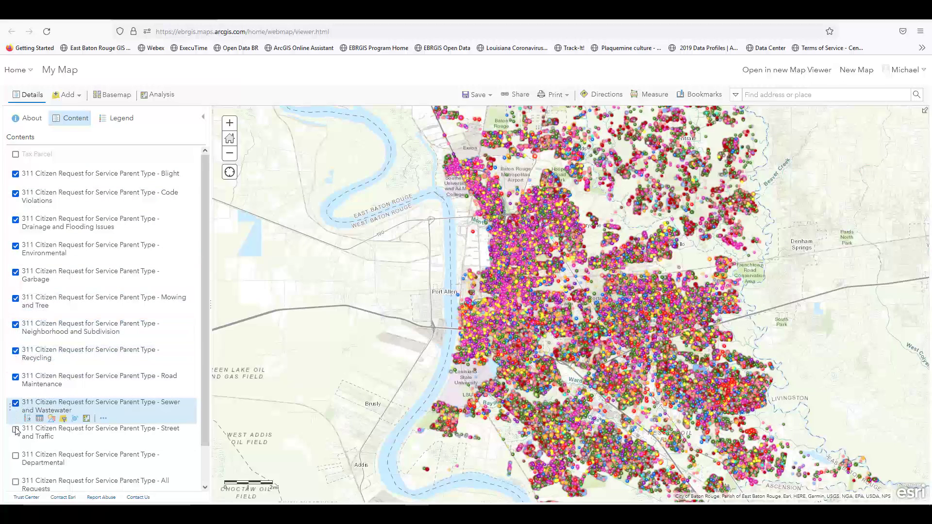
click(16, 430)
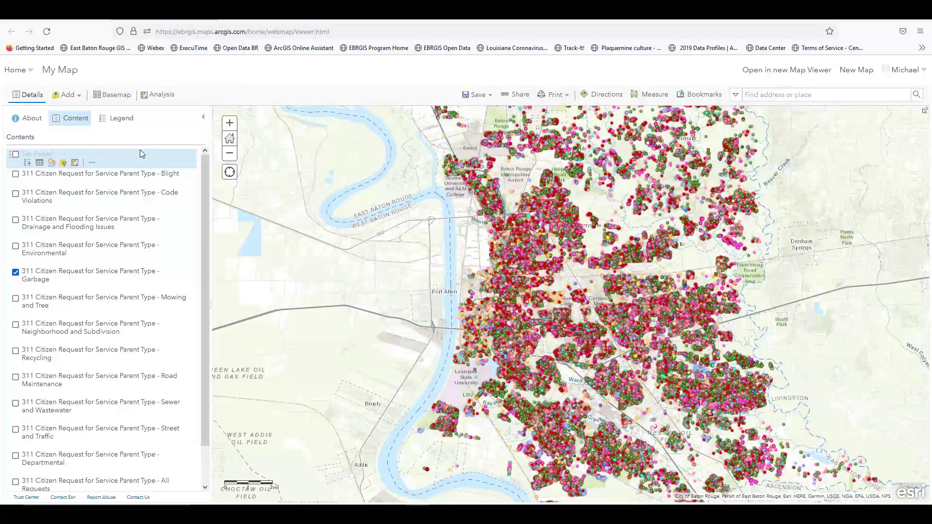
- Remove the 311 Citizen Request Code Violations layer from the map
click(105, 209)
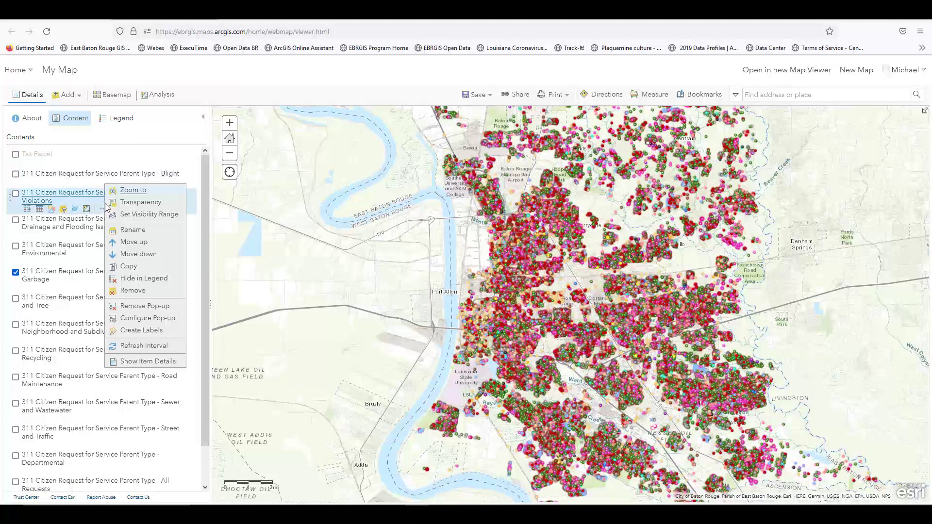
click(133, 291)
click(409, 316)
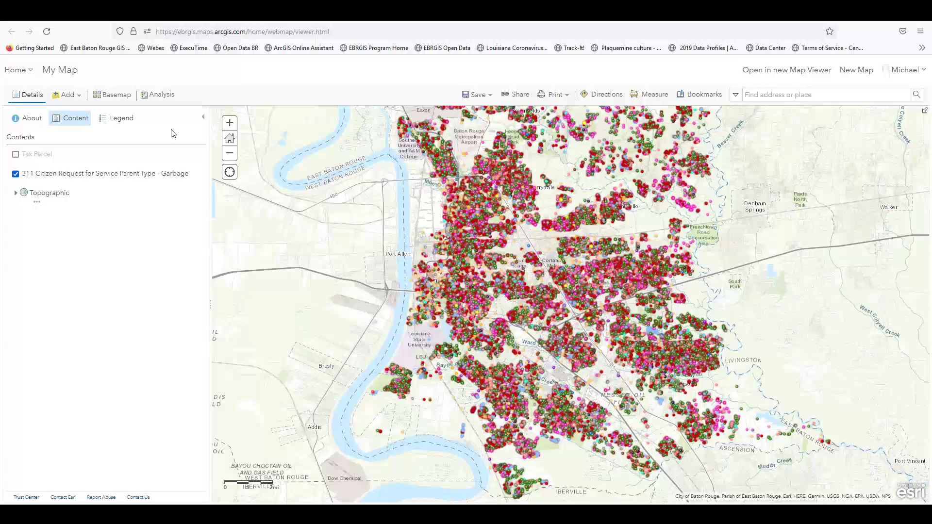
- Style the 311 Garbage request layer as a Heat Map showing location only, and make its area of influence smaller
click(51, 183)
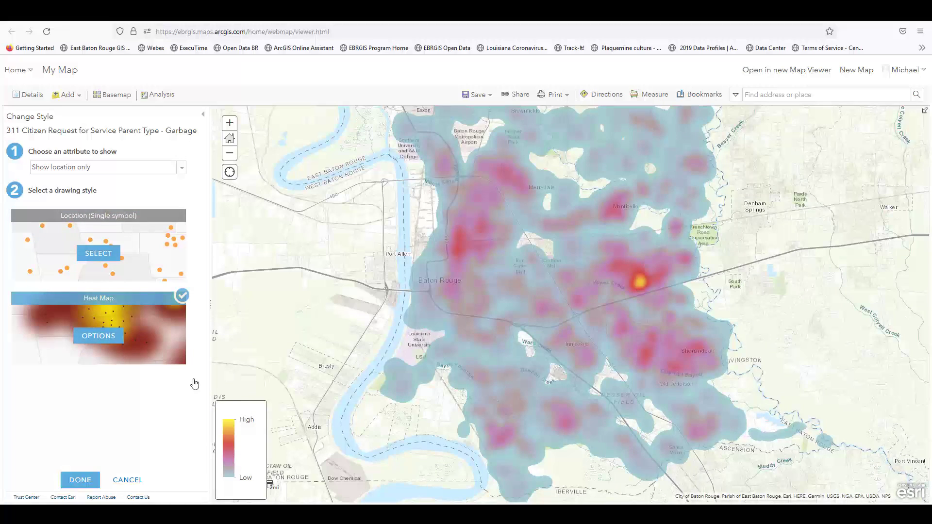
click(98, 336)
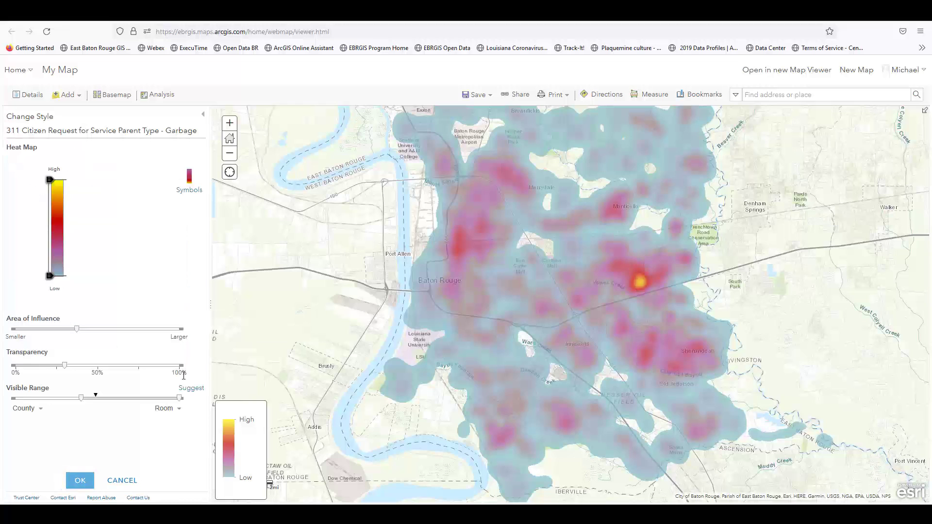
drag(77, 330, 55, 334)
drag(55, 334, 149, 335)
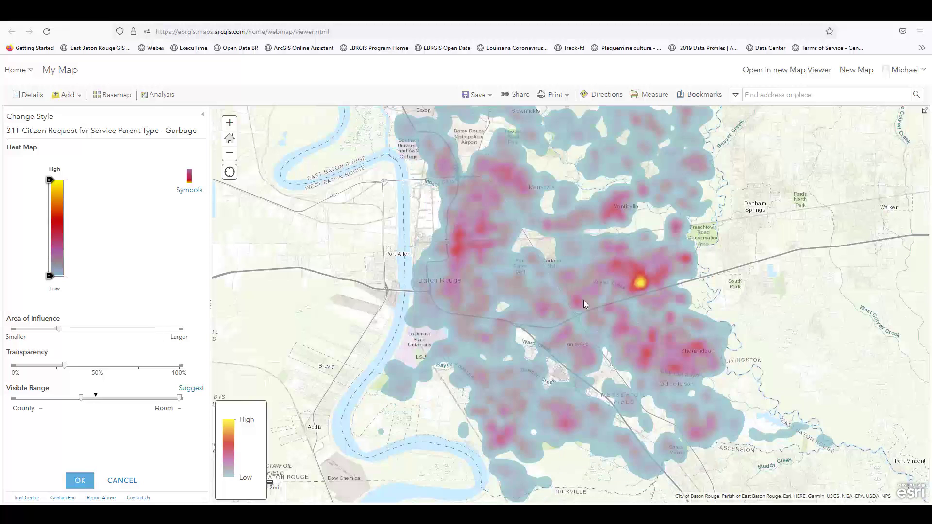
- Inspect the Garbage heat map at a closer scale and enlarge its area of influence
scroll(583, 300, up, 1)
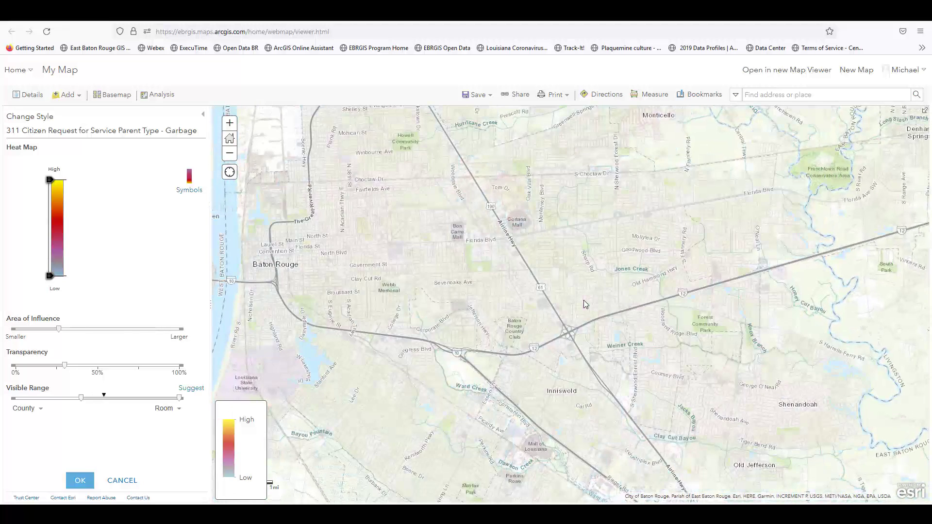
scroll(694, 296, up, 1)
drag(58, 329, 122, 334)
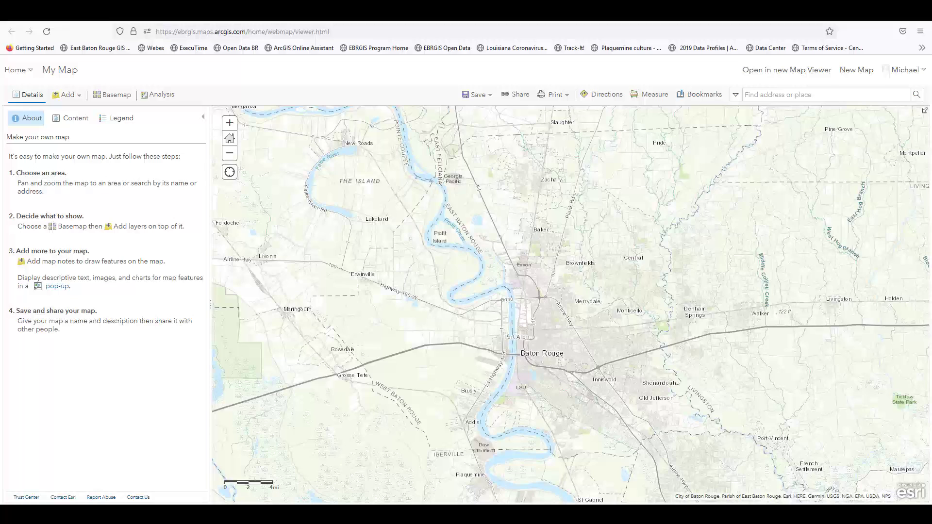
- Bring the desktop file Example Points into the map and locate its addresses with the ArcGIS World Geocoding Service
key(alt+Tab)
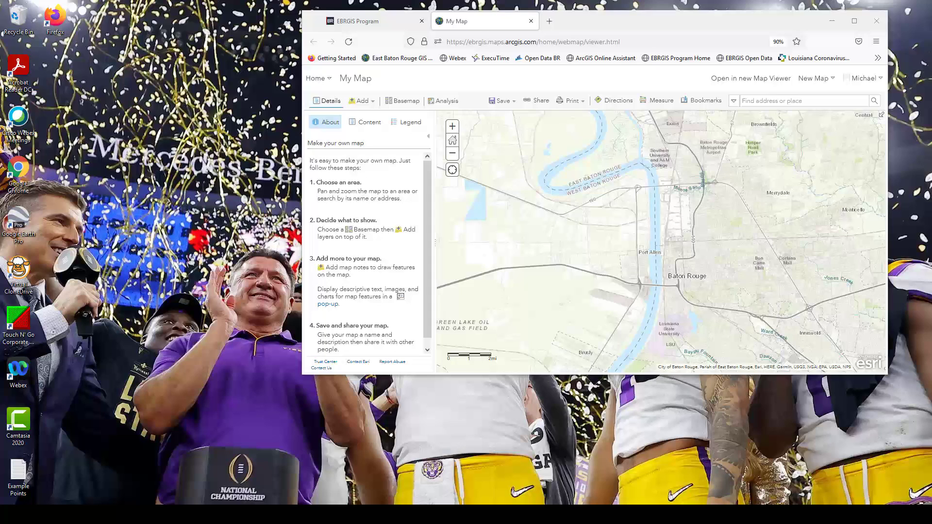
drag(18, 472, 654, 244)
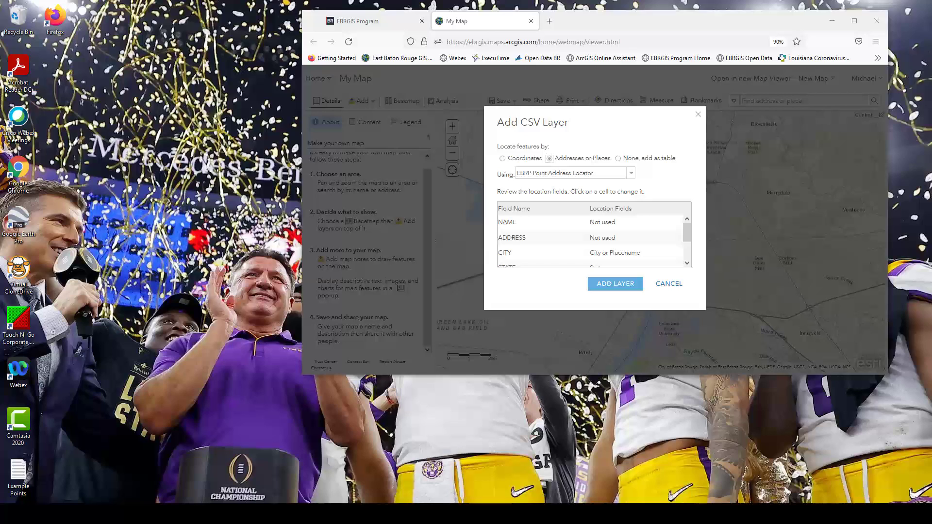
click(631, 176)
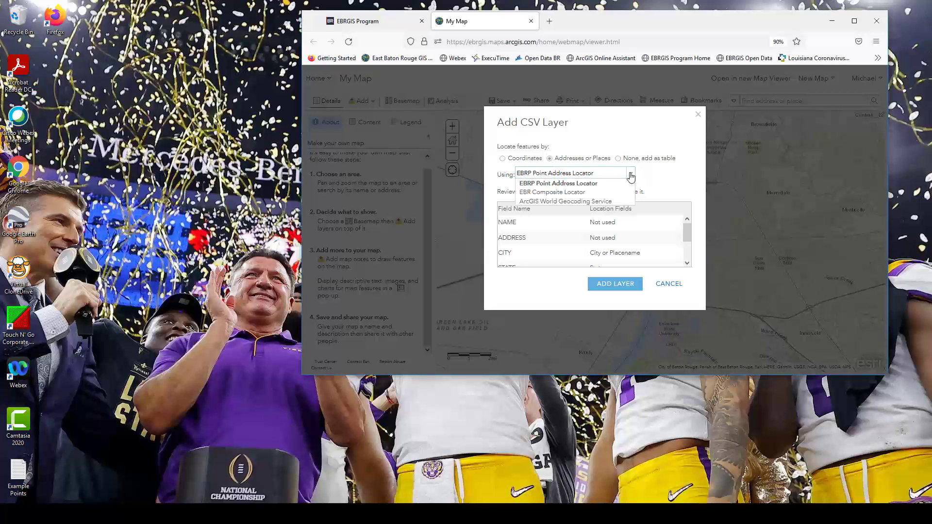
click(622, 201)
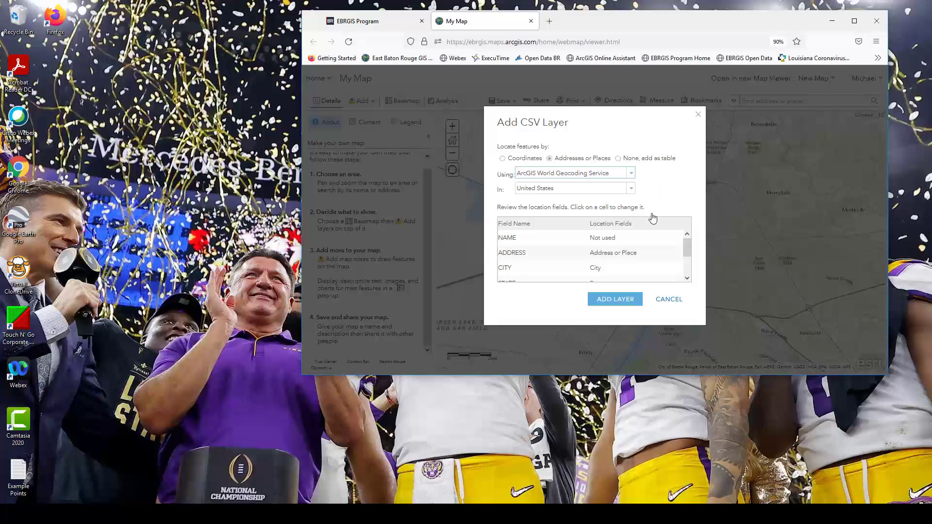
- Match the ZIP_CODE field to the ZIP location field and add the CSV layer to the map
scroll(621, 258, down, 2)
click(622, 265)
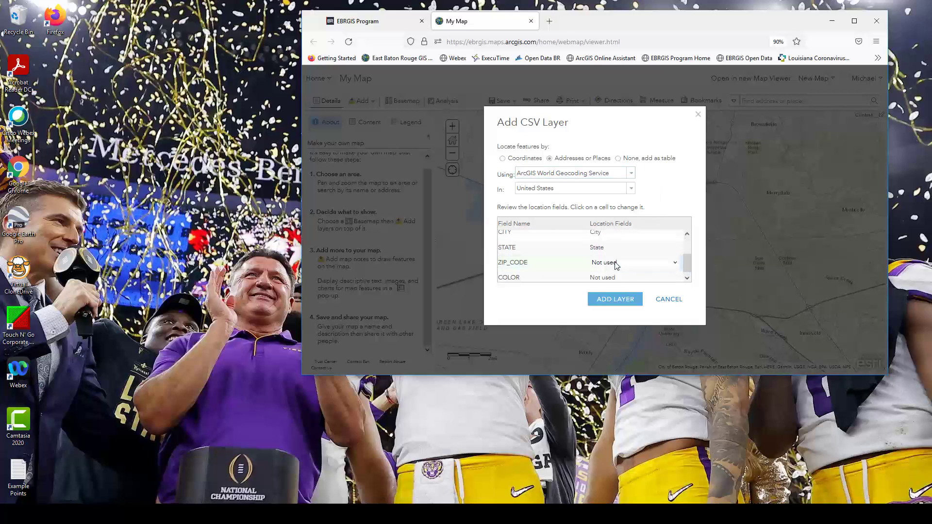
click(622, 265)
click(651, 236)
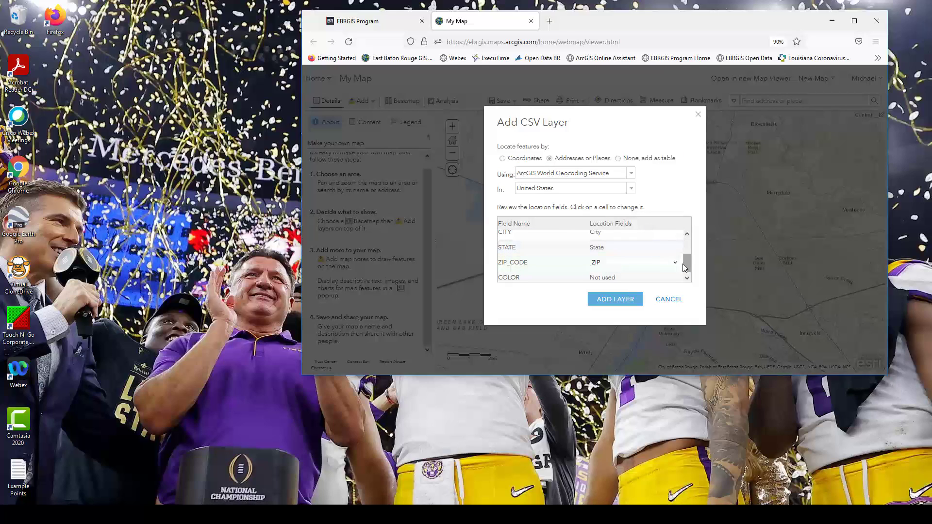
click(629, 299)
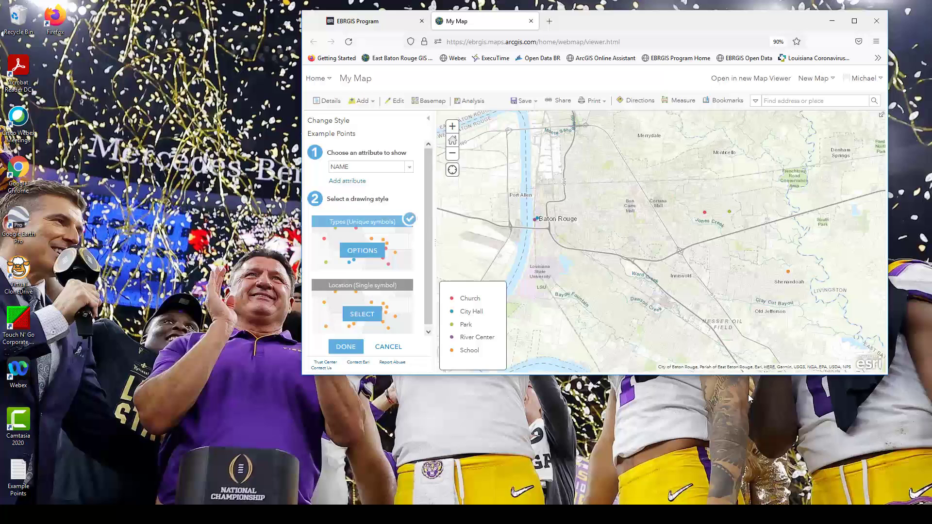
- Enlarge the browser window, view the School point's details, and accept the unique-symbols style based on NAME
click(852, 22)
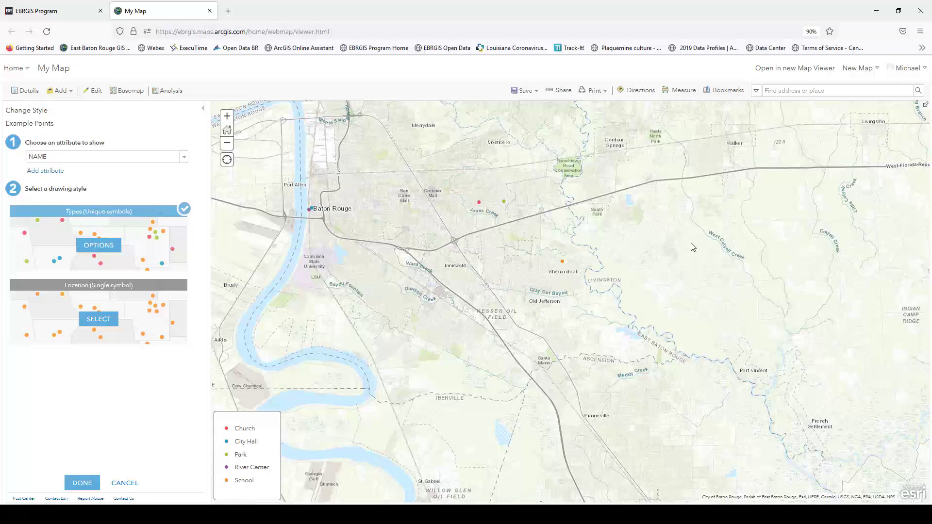
click(562, 262)
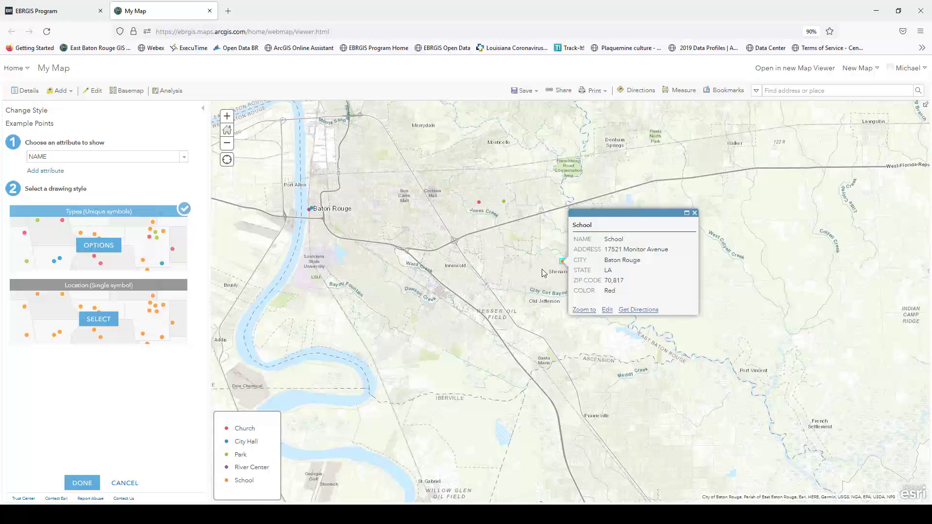
click(82, 483)
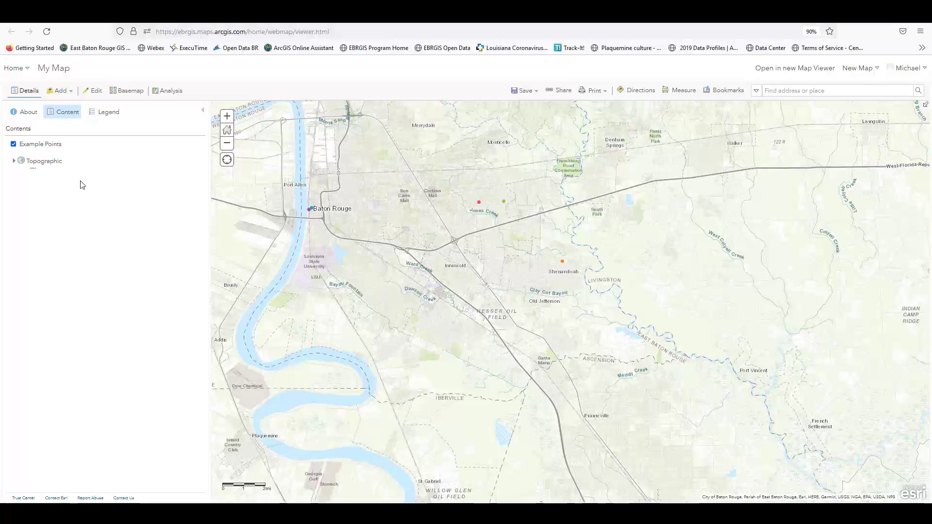
- Save the Example Points layer as an item titled Example Points and publish it as a hosted feature layer
click(82, 152)
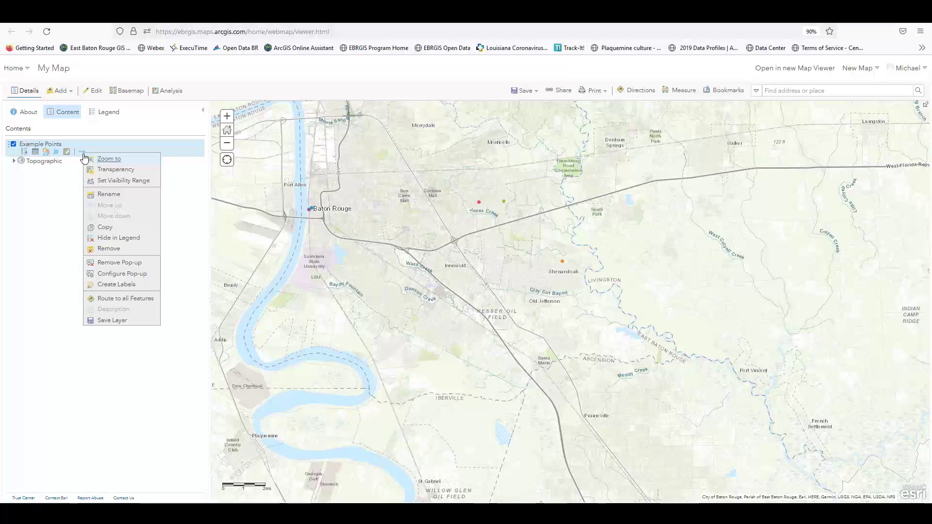
click(110, 324)
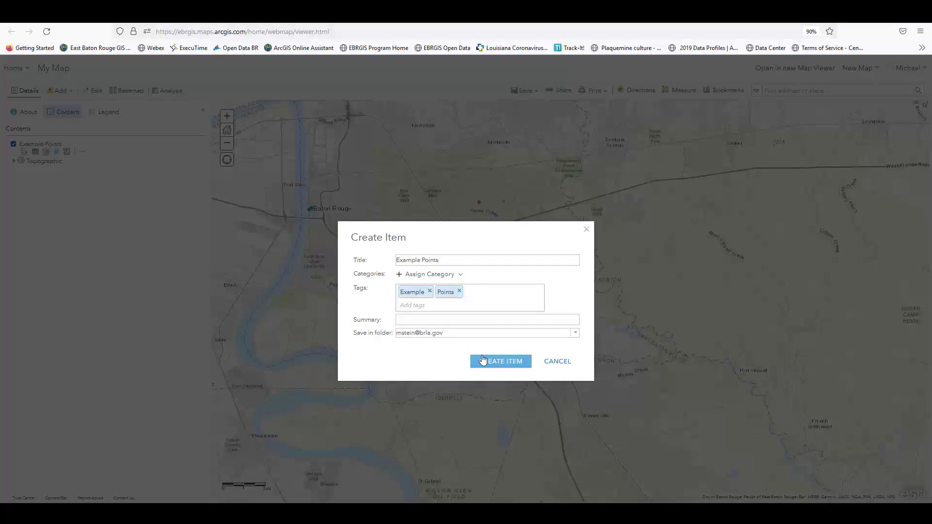
click(490, 362)
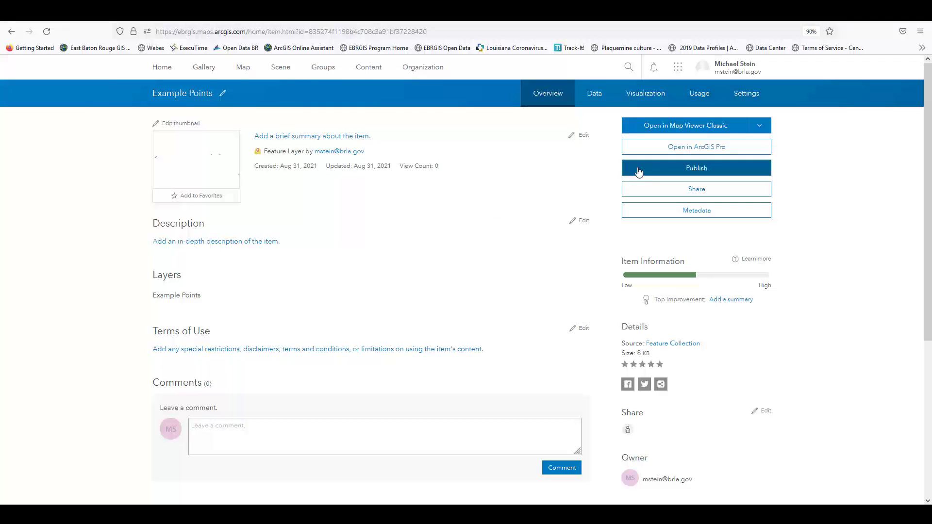
click(637, 170)
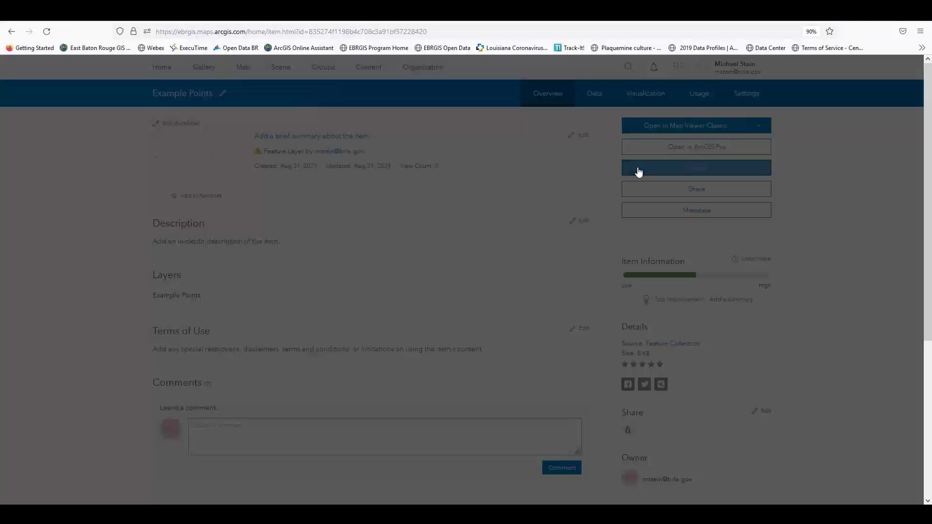
click(542, 368)
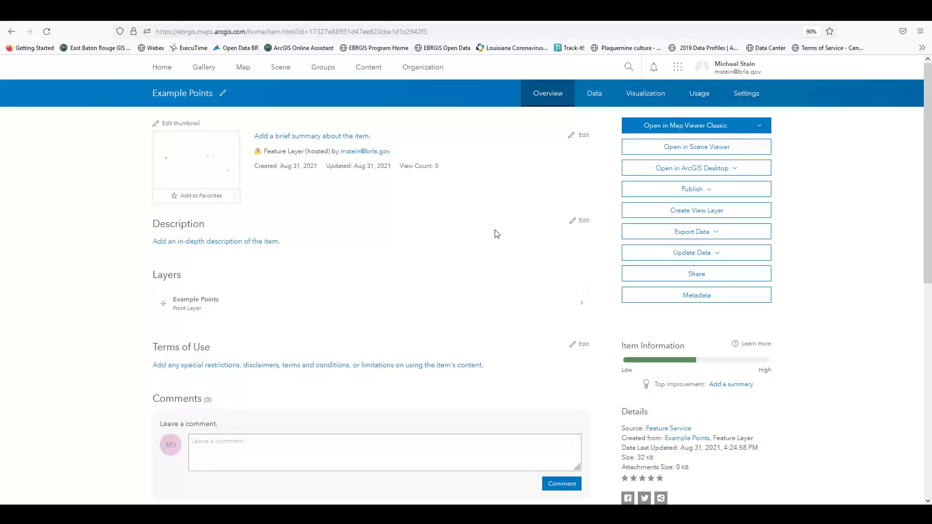
- Enable editing in the hosted Example Points layer's settings and save them
click(756, 99)
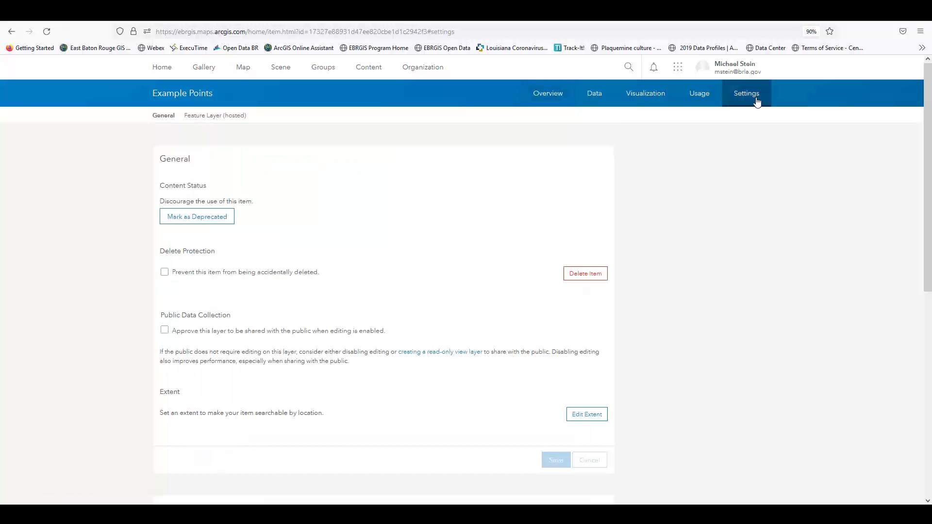
scroll(723, 221, down, 7)
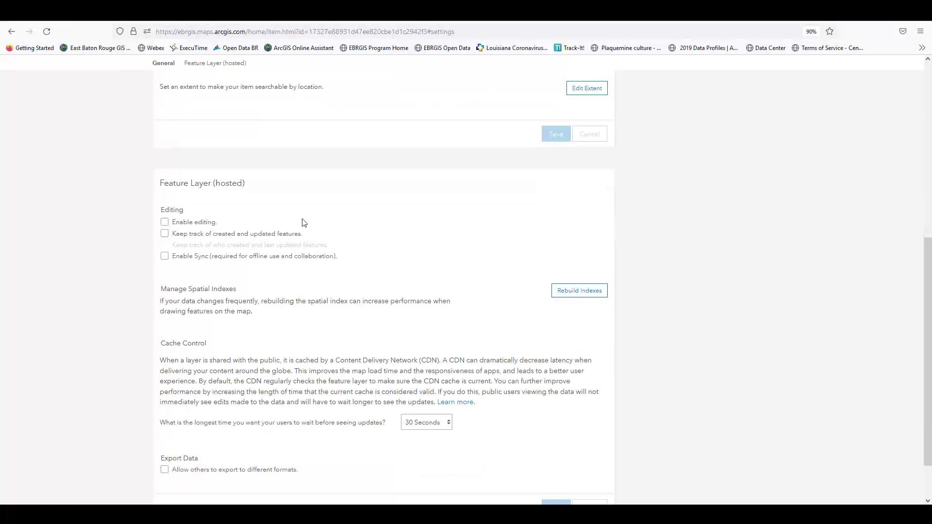
click(164, 222)
click(561, 187)
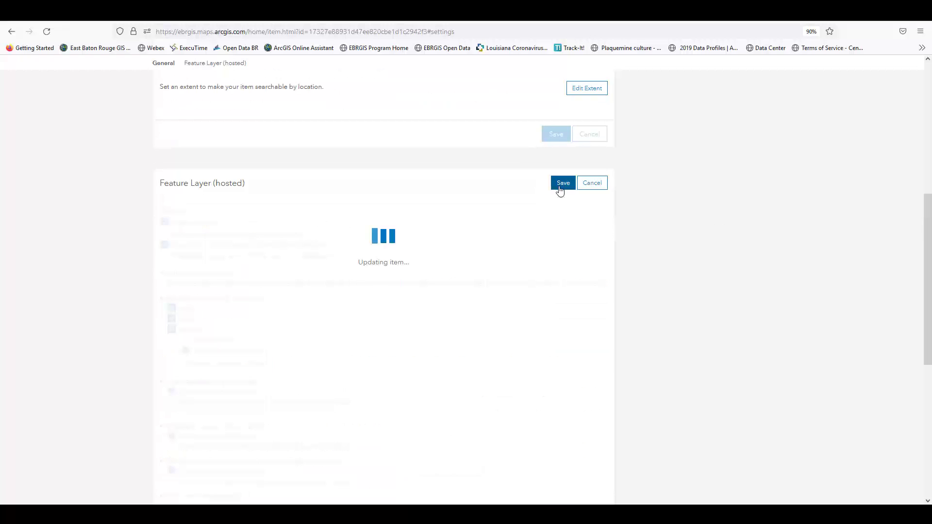
- Open the Example Points data table and try out editing the first record's COLOR value
click(595, 97)
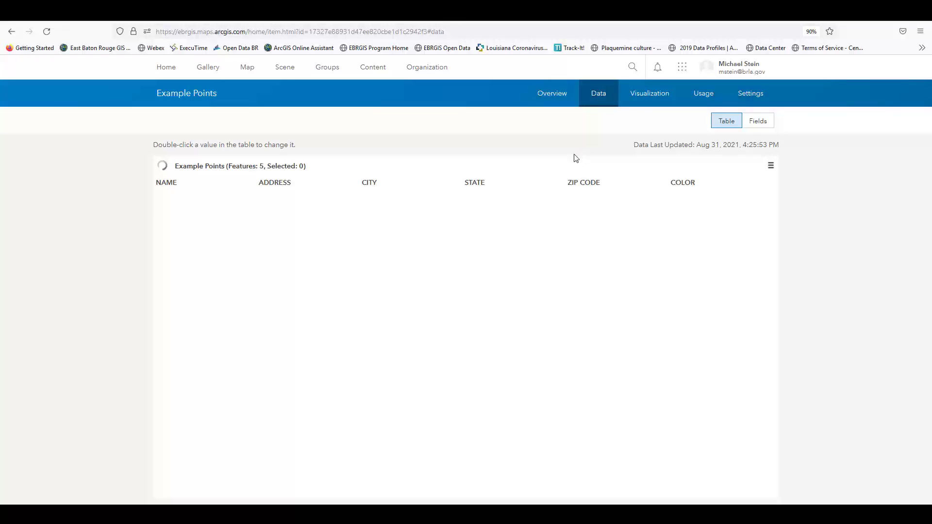
double_click(720, 197)
key(Escape)
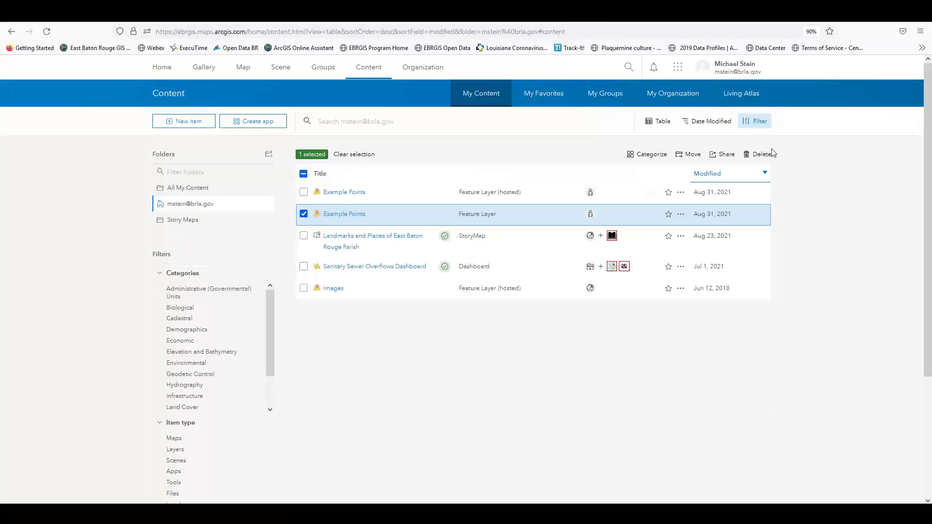
- Delete the non-hosted Example Points feature layer from My Content
click(763, 154)
click(552, 320)
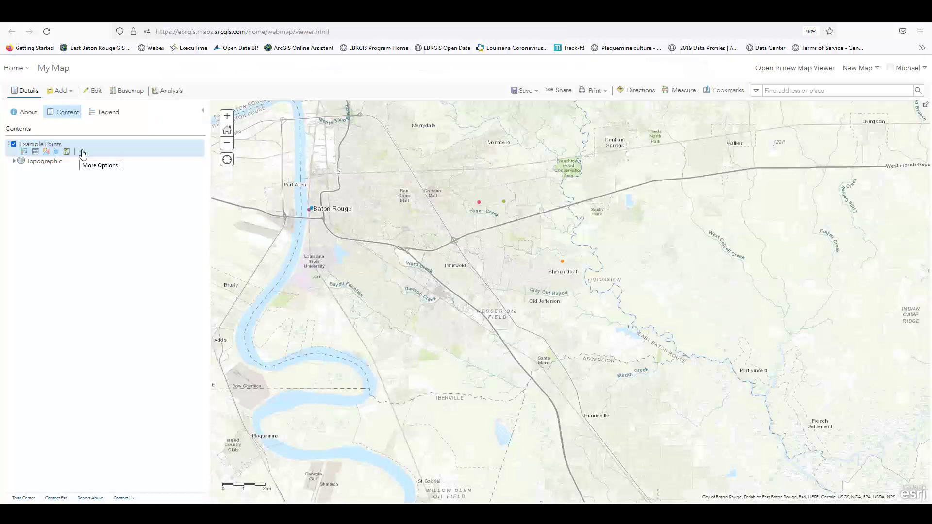
- Replace the map's original Example Points layer with the hosted Example Points layer from My Content
click(82, 154)
click(100, 247)
click(439, 305)
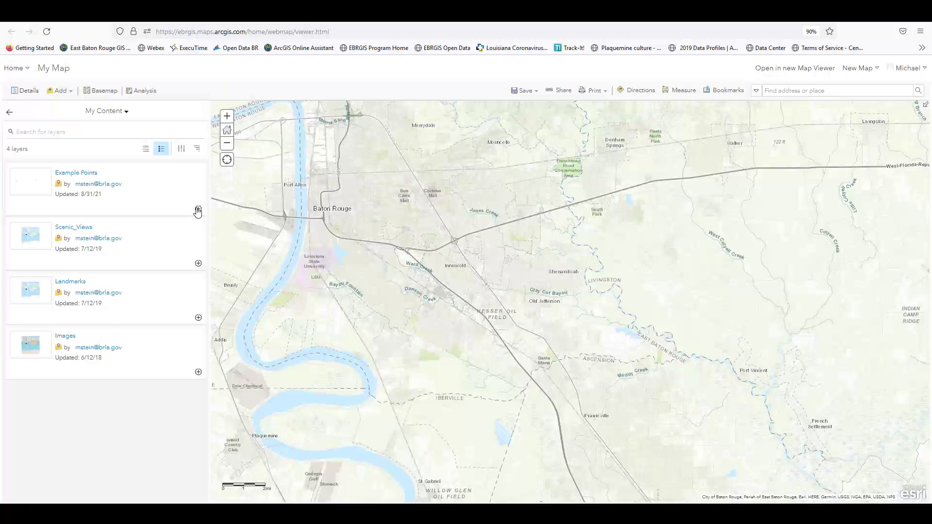
click(197, 210)
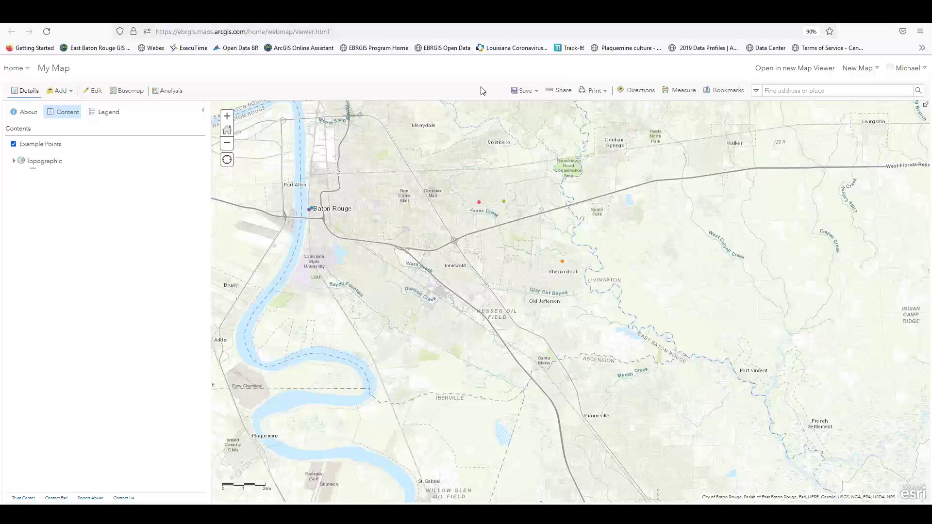
- Save the map with the title Example Points and the tags Example and Points
click(512, 95)
click(515, 103)
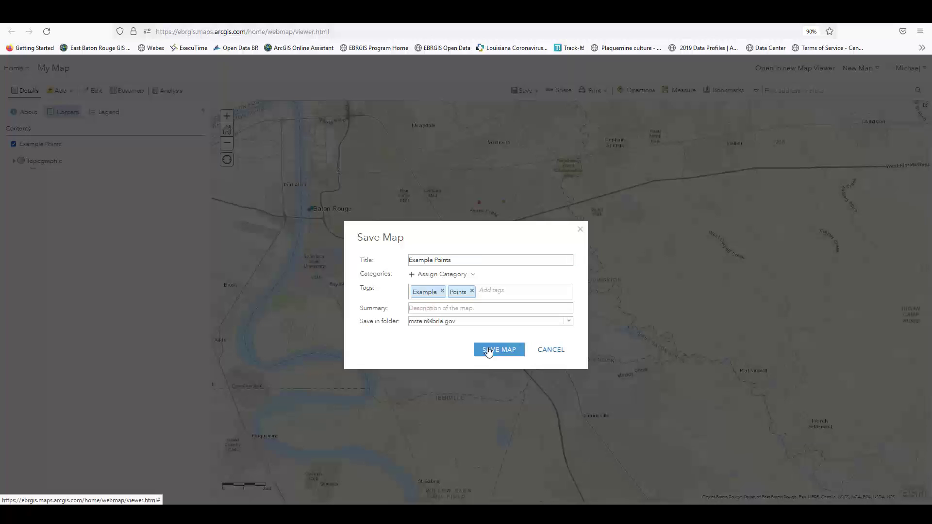